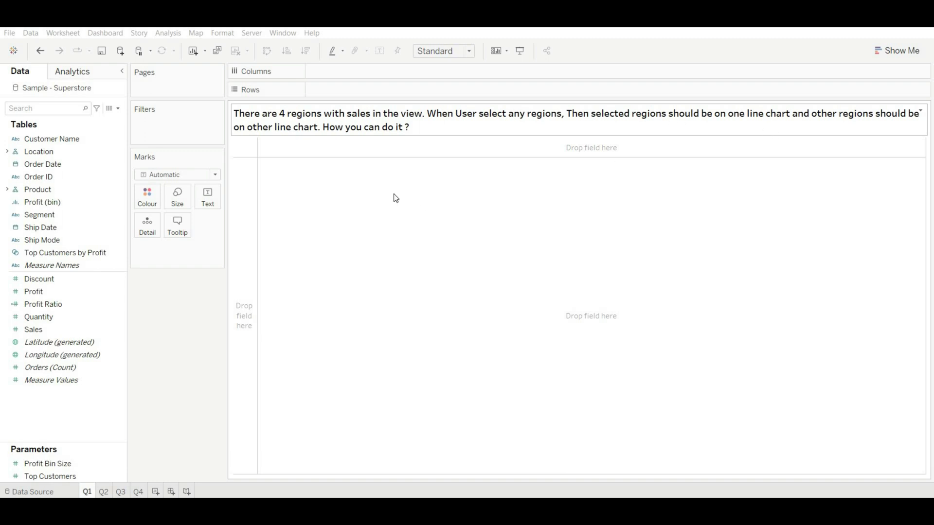
Step: Create a set from the Region field with Central, East and South, excluding West
left_click(8, 152)
left_click(56, 176)
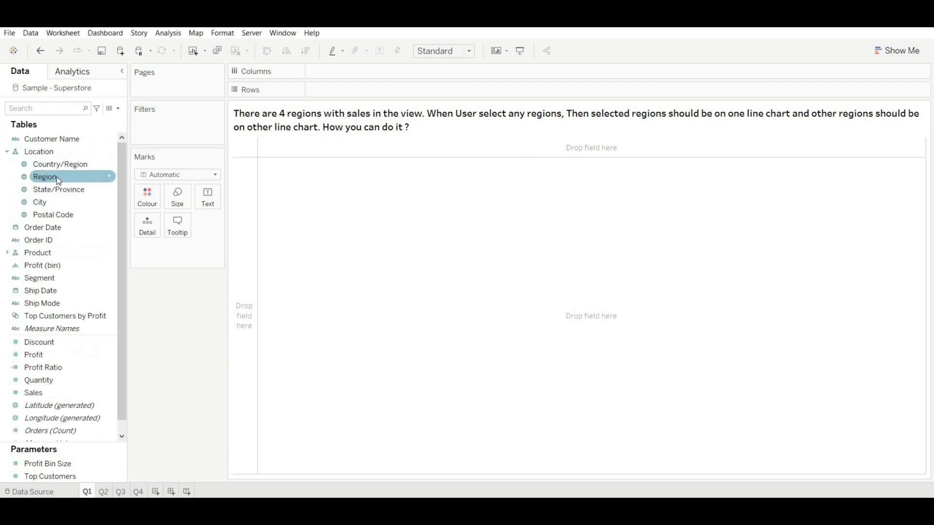
left_click(110, 178)
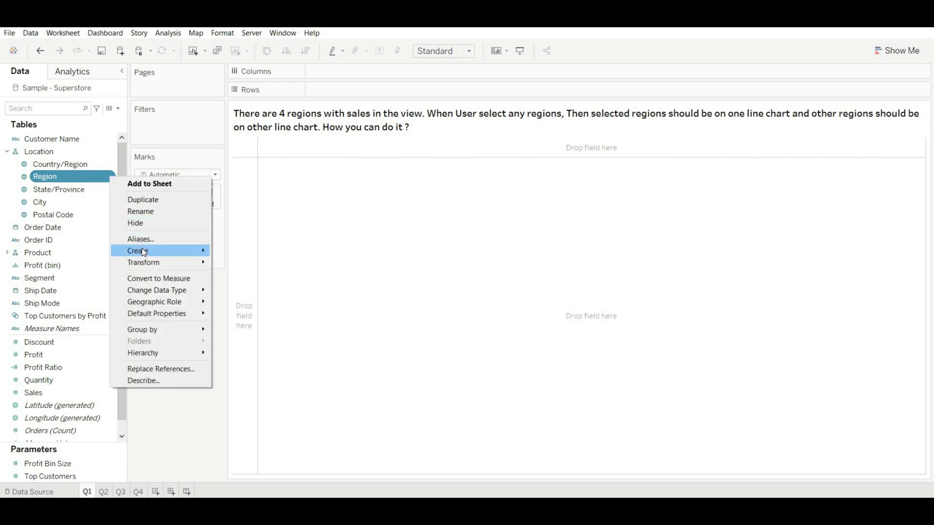
mouse_move(146, 252)
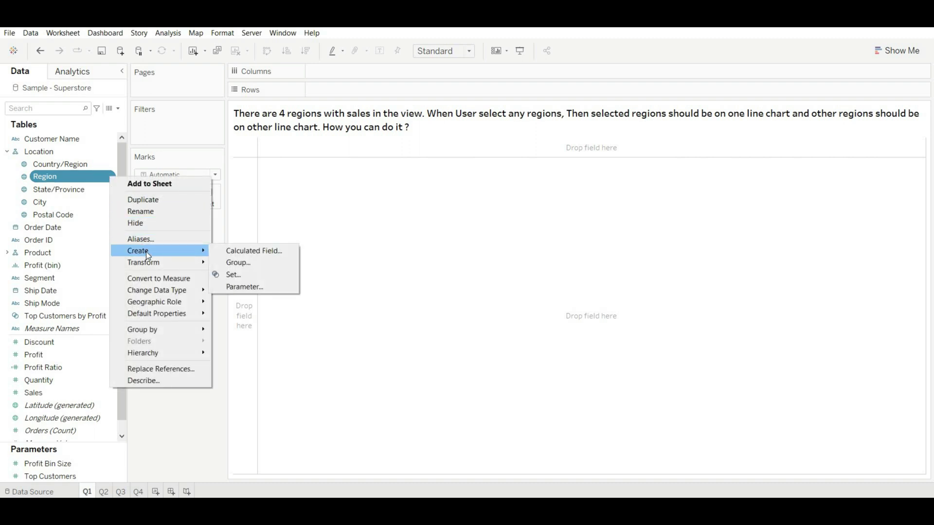
left_click(225, 275)
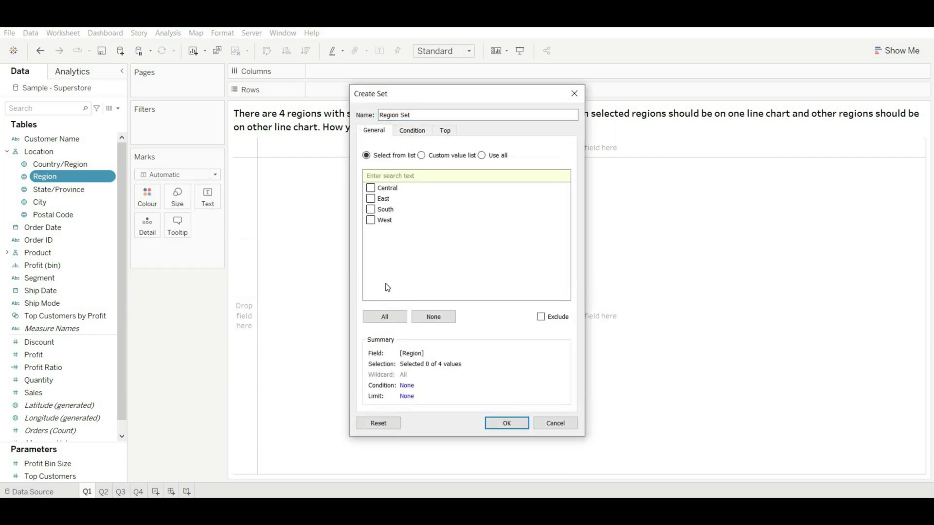
left_click(386, 316)
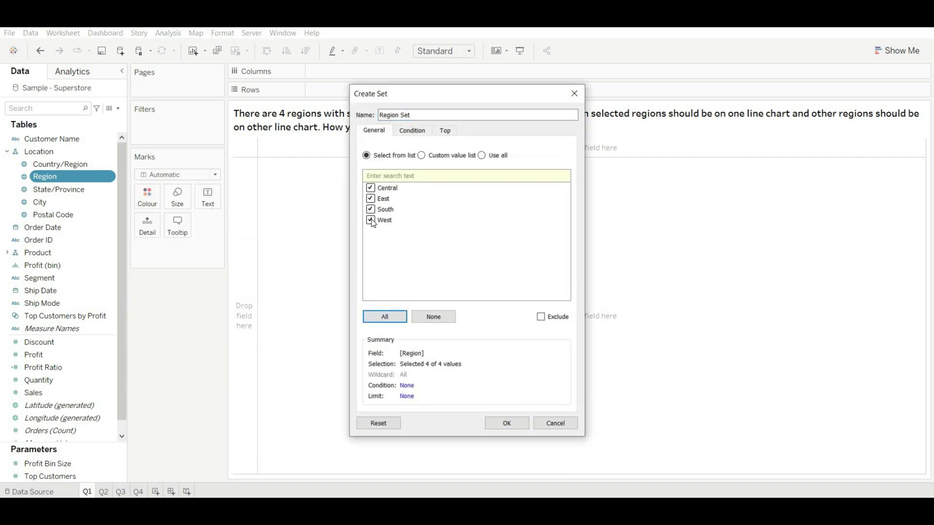
left_click(370, 222)
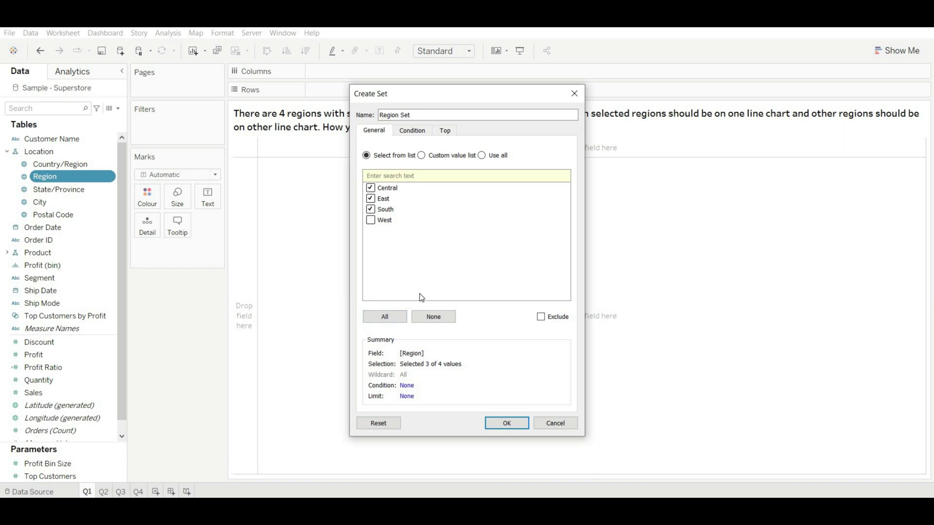
left_click(507, 424)
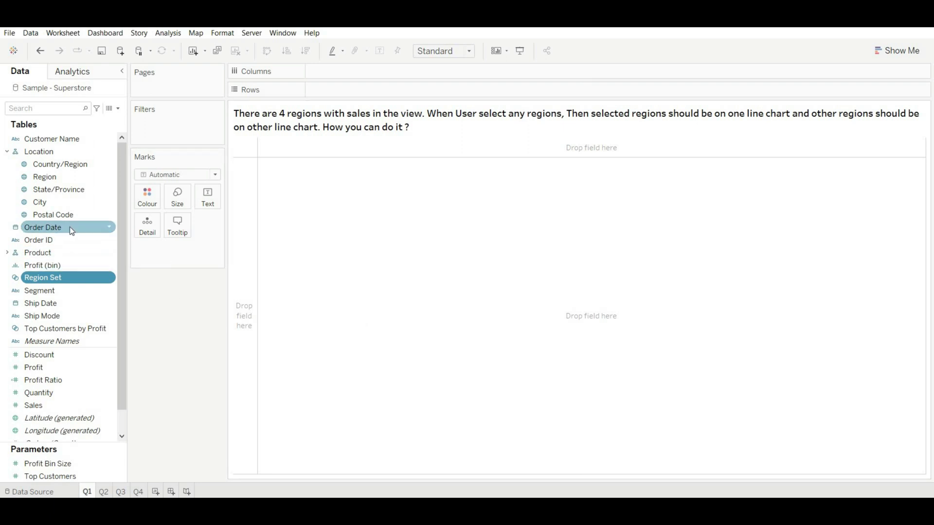
Step: Plot SUM(Sales) against continuous months of Order Date, split into rows by Region Set
left_click_drag(69, 226, 358, 72)
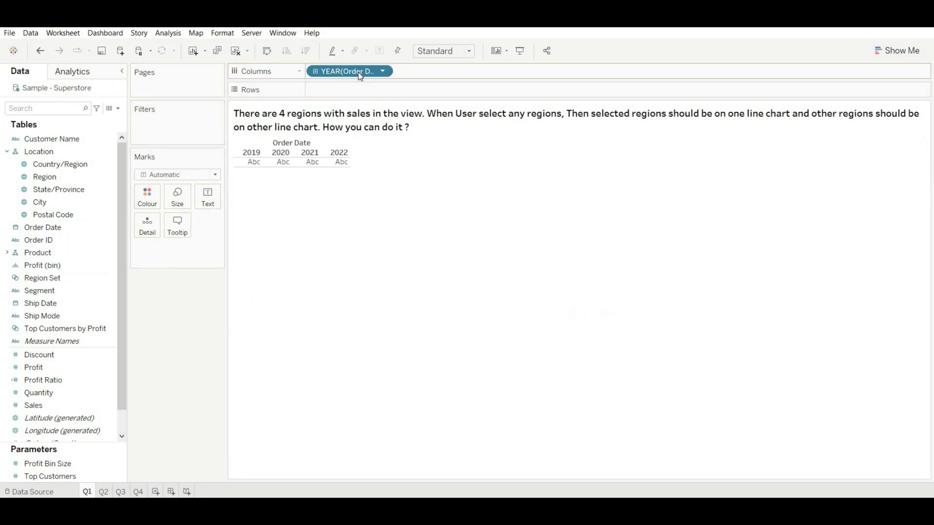
left_click(383, 72)
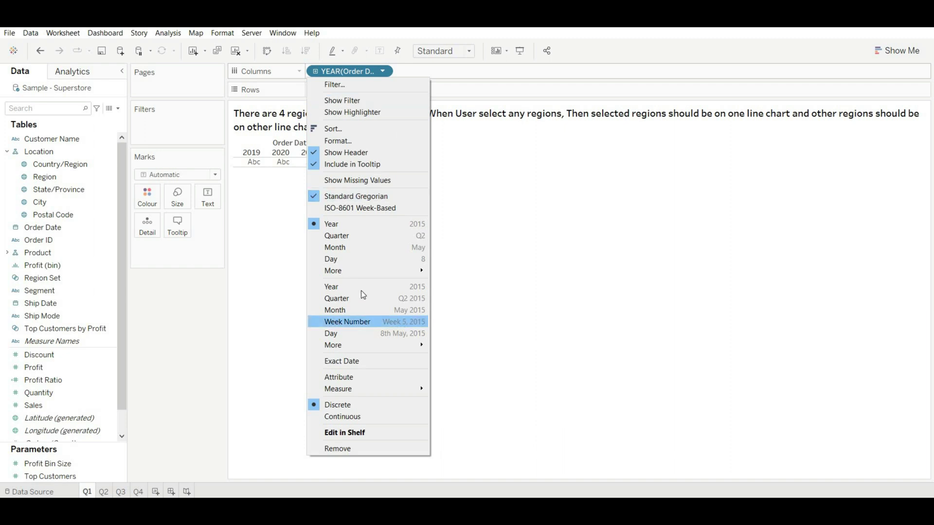
left_click(355, 310)
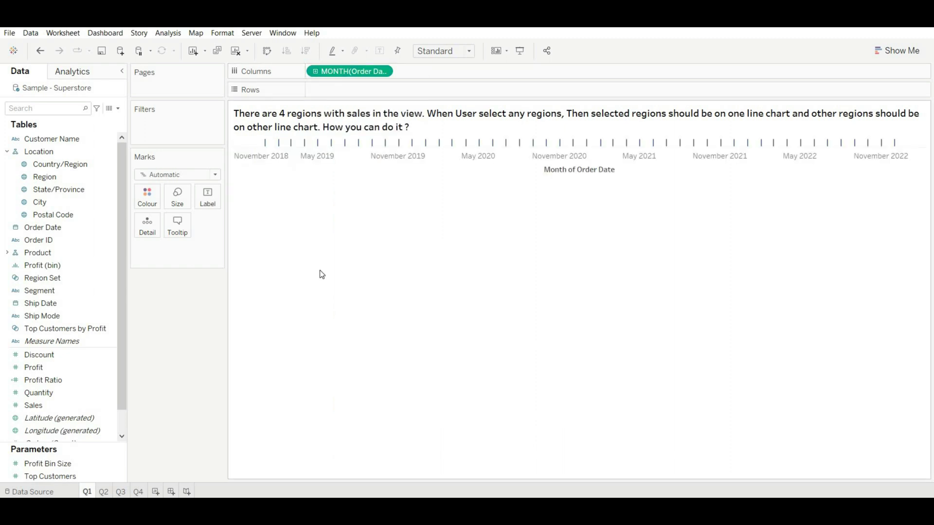
left_click(58, 406)
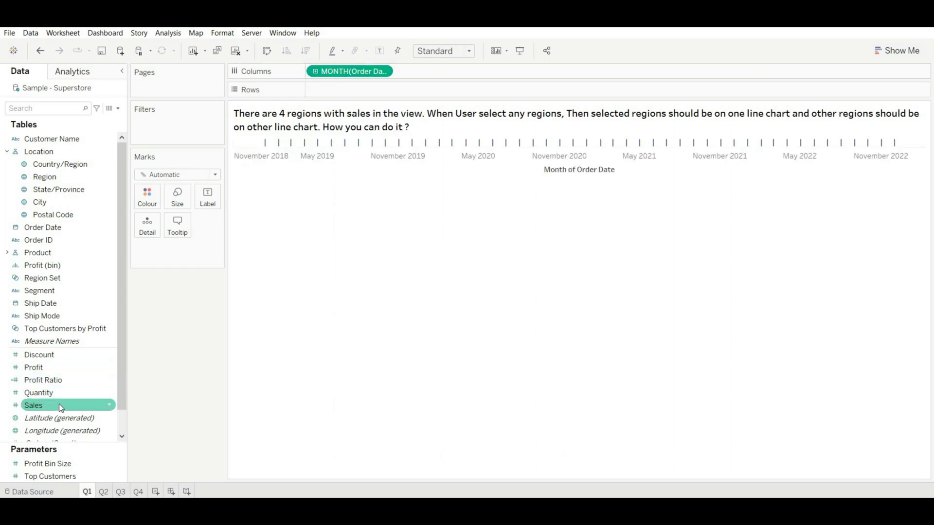
left_click_drag(59, 404, 358, 89)
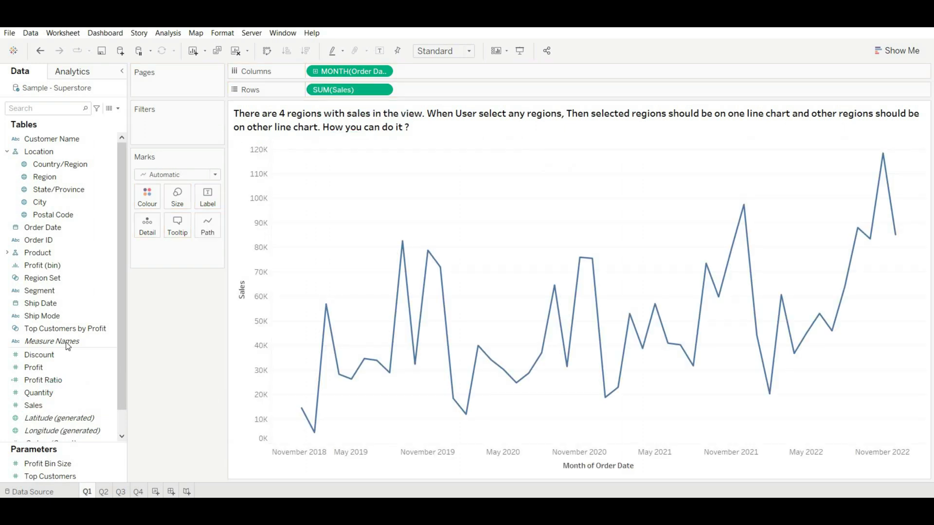
left_click(68, 277)
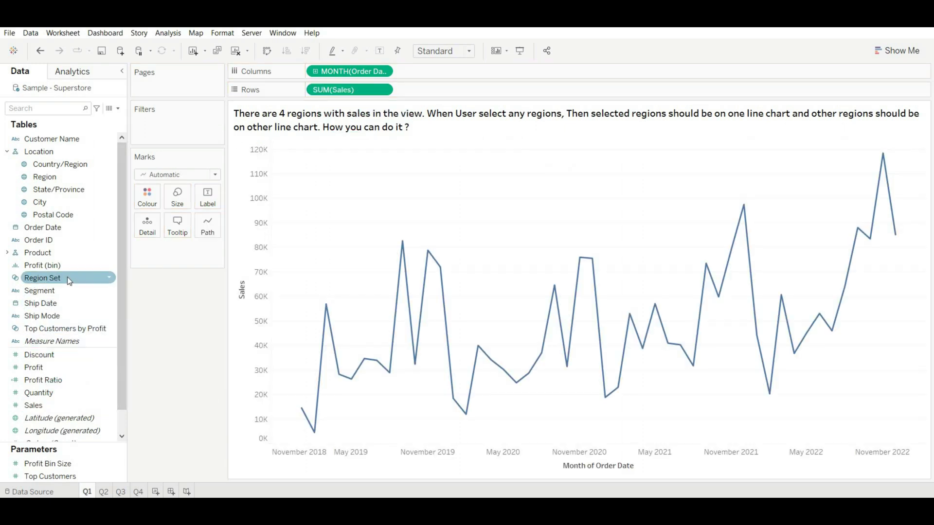
left_click_drag(68, 276, 308, 93)
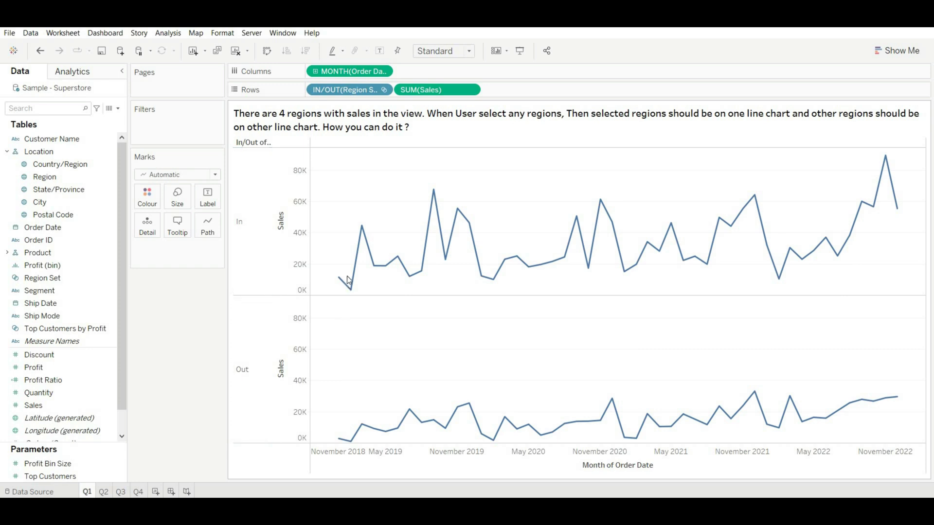
Step: Filter on Region Set as In/Out of Set, keep both values, and show its filter card
left_click(49, 265)
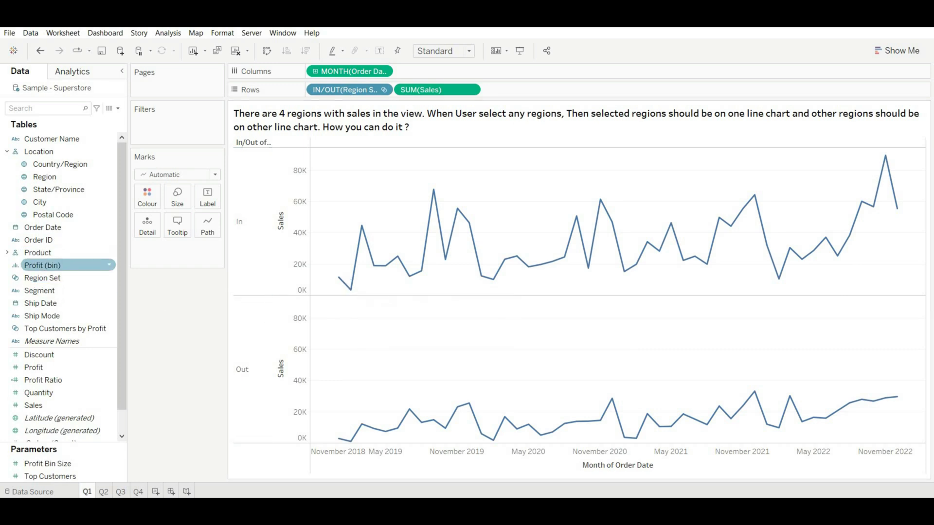
left_click_drag(42, 278, 159, 125)
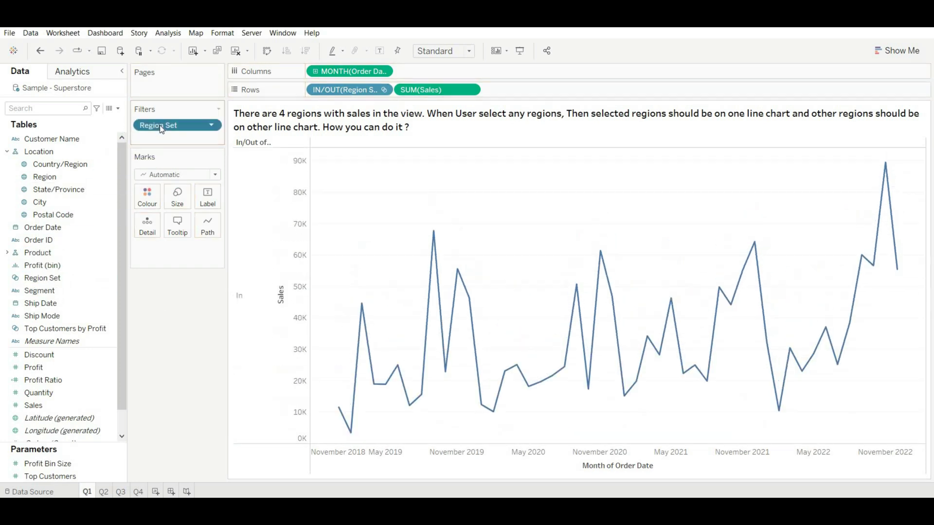
left_click(212, 126)
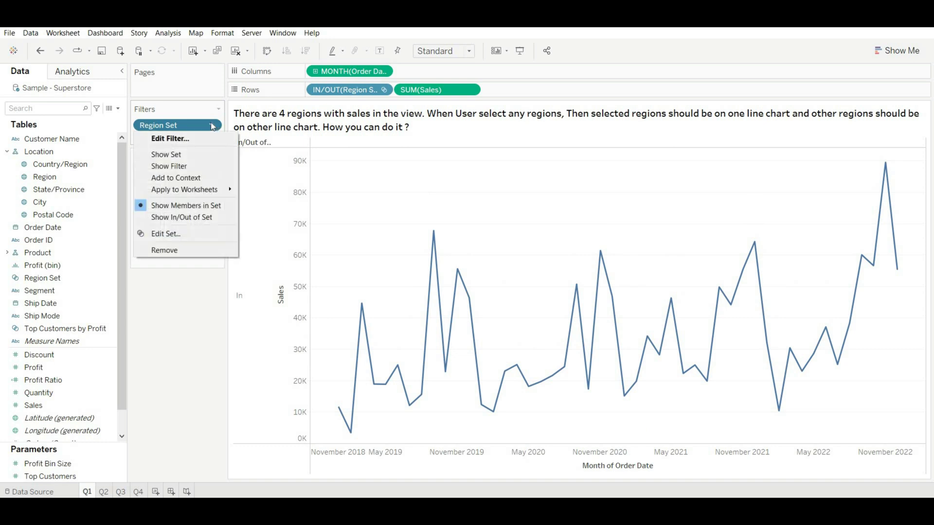
left_click(190, 218)
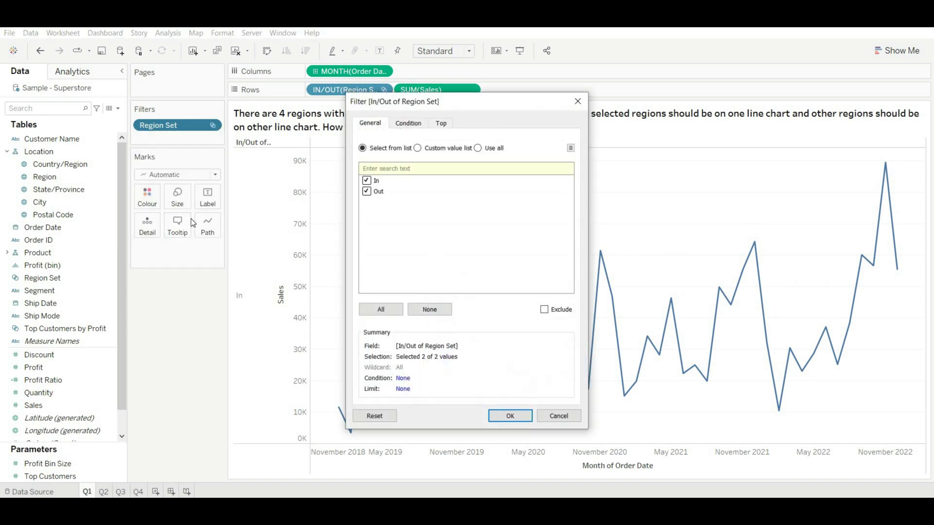
left_click(502, 417)
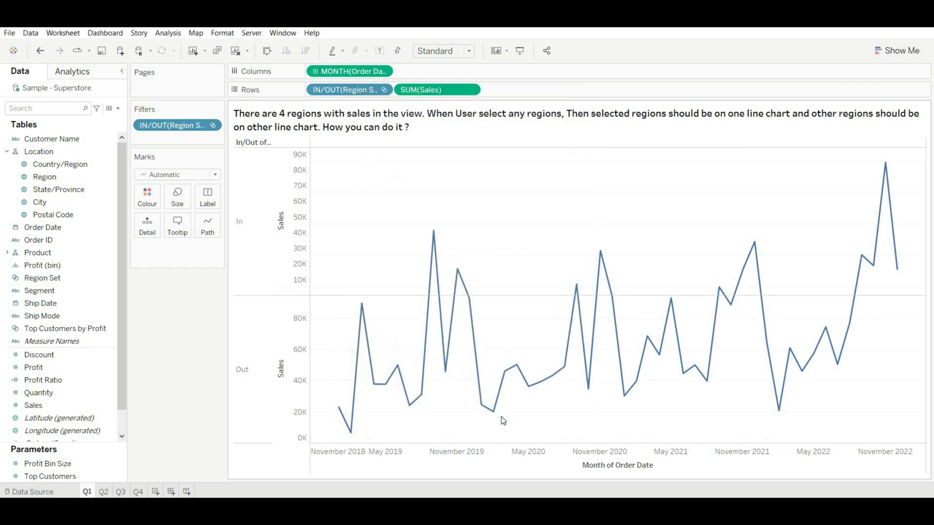
left_click(211, 125)
left_click(195, 165)
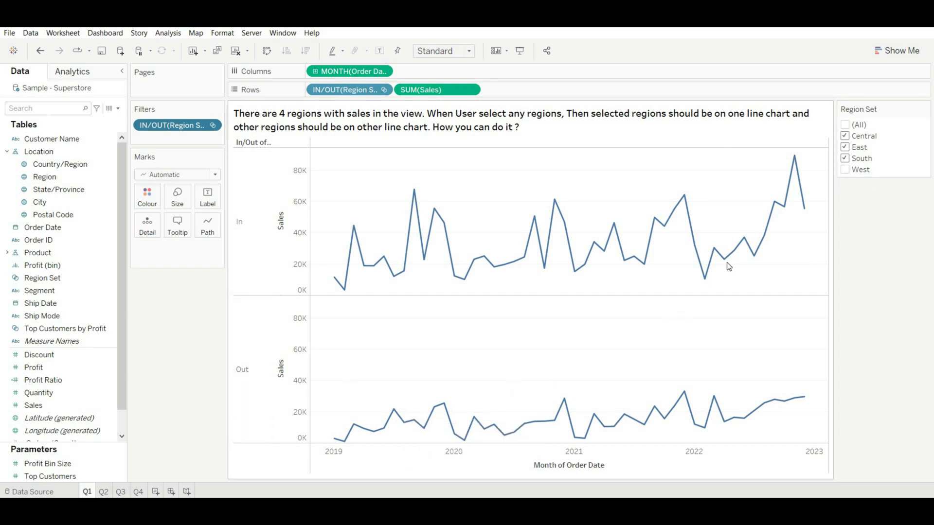
Step: Uncheck South in the Region Set card, then go to the Q2 worksheet
left_click(844, 158)
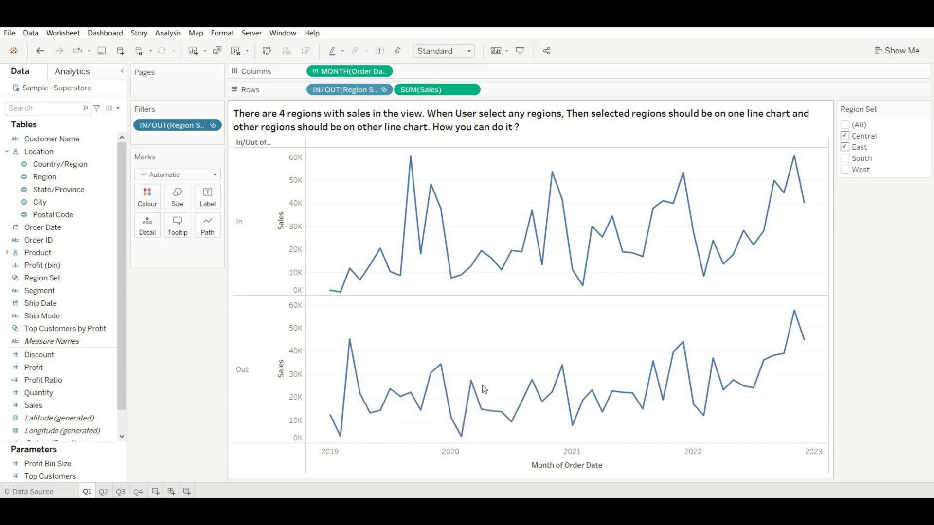
left_click(106, 492)
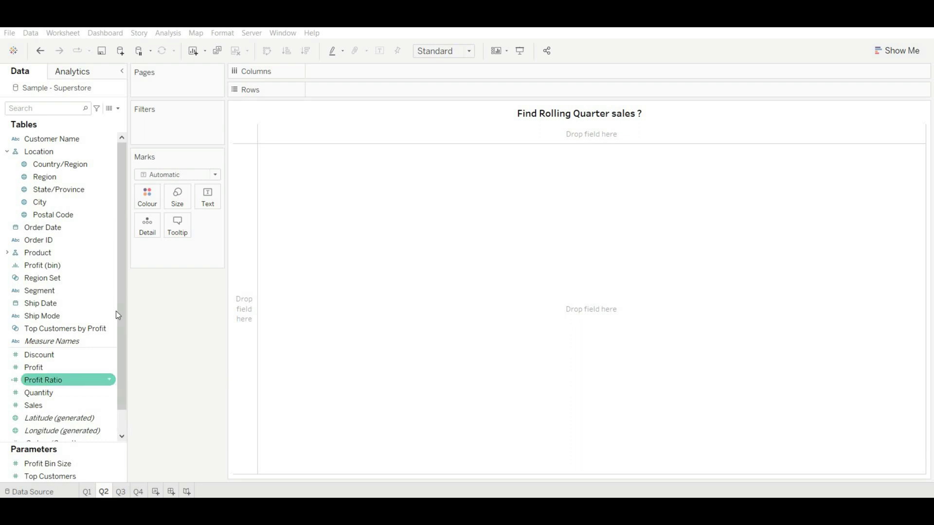
Step: Create a new calculated field named 'Rolling Quarter Sales'
left_click(117, 108)
left_click(98, 118)
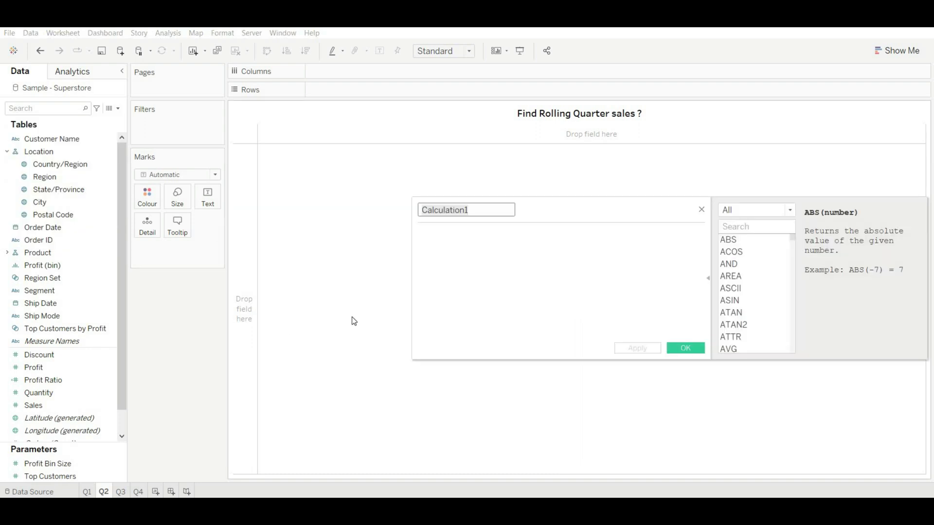
key("BackSpace")
type("Rollin")
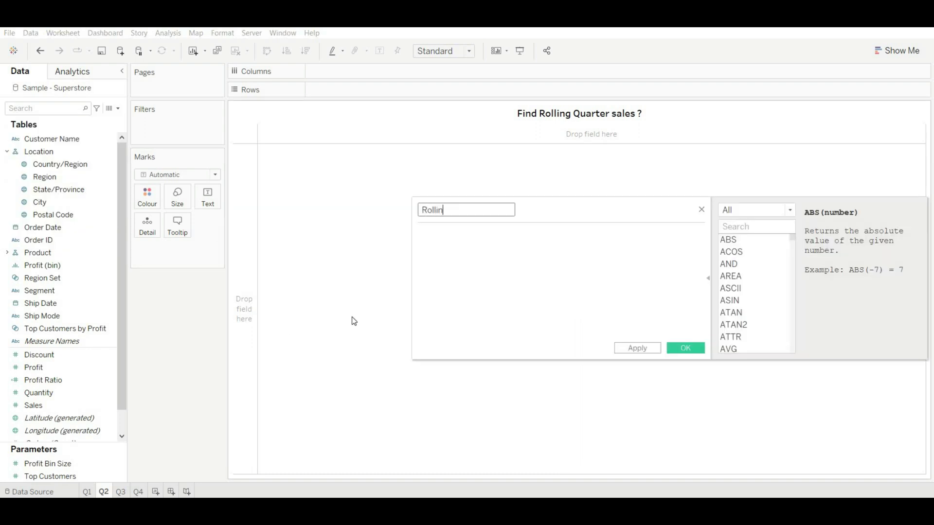
type("g Quarter Sales")
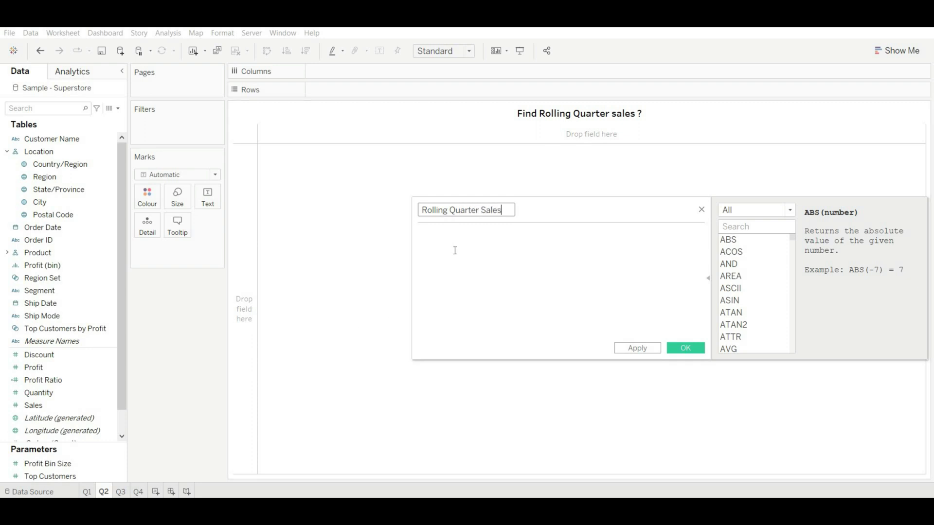
Step: Write the condition IF DATEDIFF('quarter', [Order Date], MAX([Order Date]))=0
left_click(454, 250)
type("IF D")
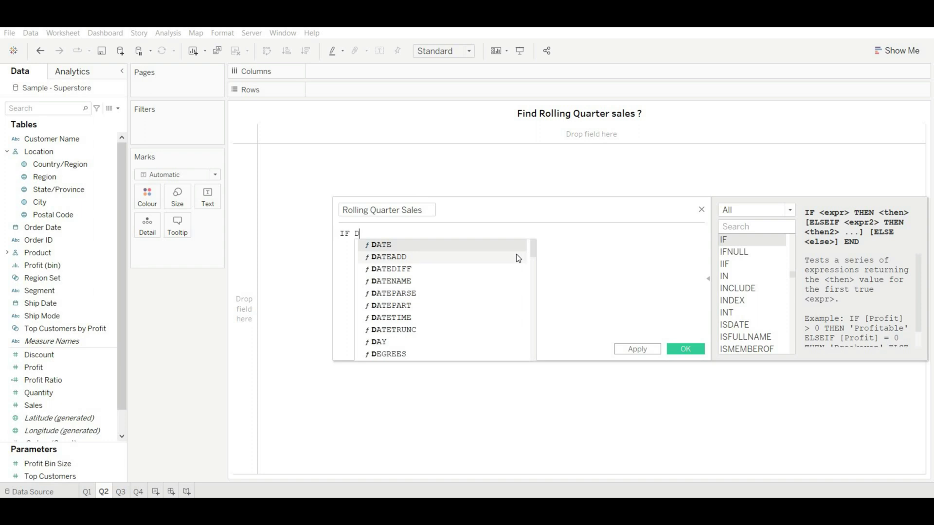
type("ATEDIF")
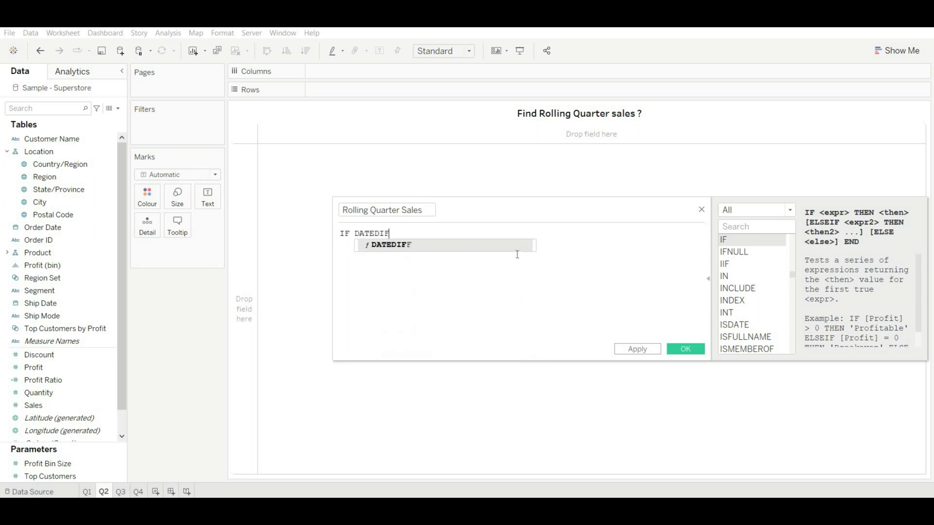
key("Return")
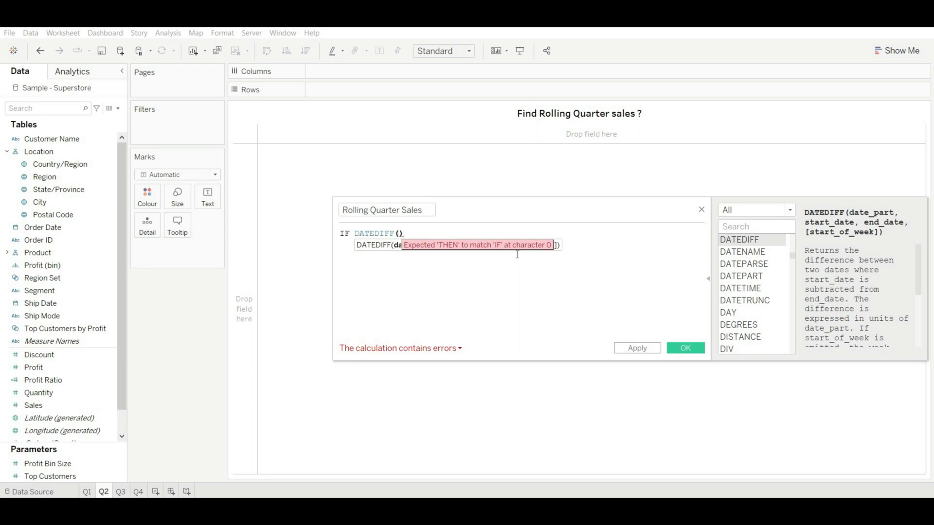
type("'")
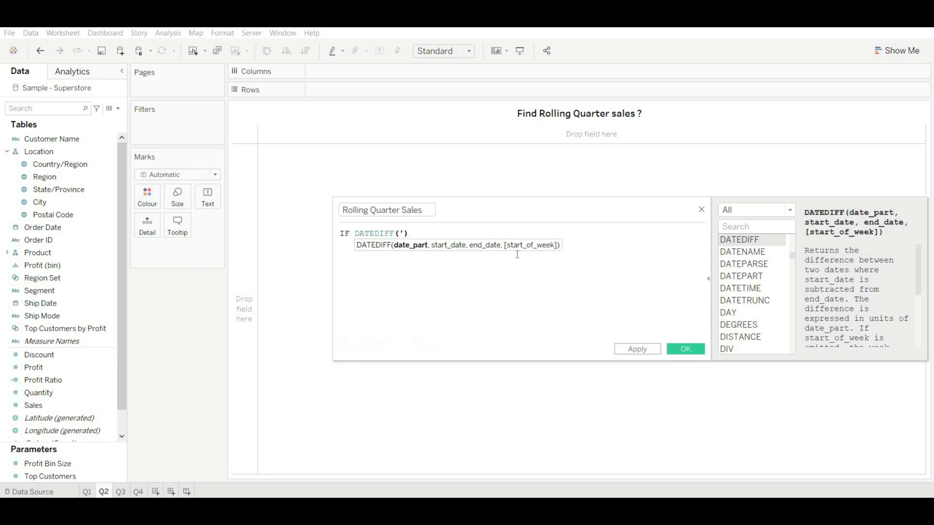
type("QU")
key("BackSpace")
key("BackSpace")
type("qu")
type("arter")
type("'")
type(", order")
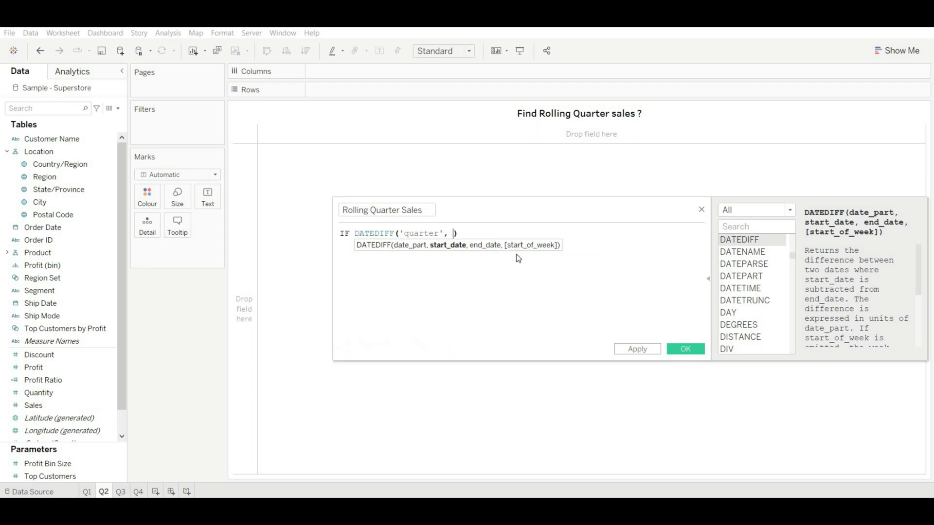
key("Return")
type(", ")
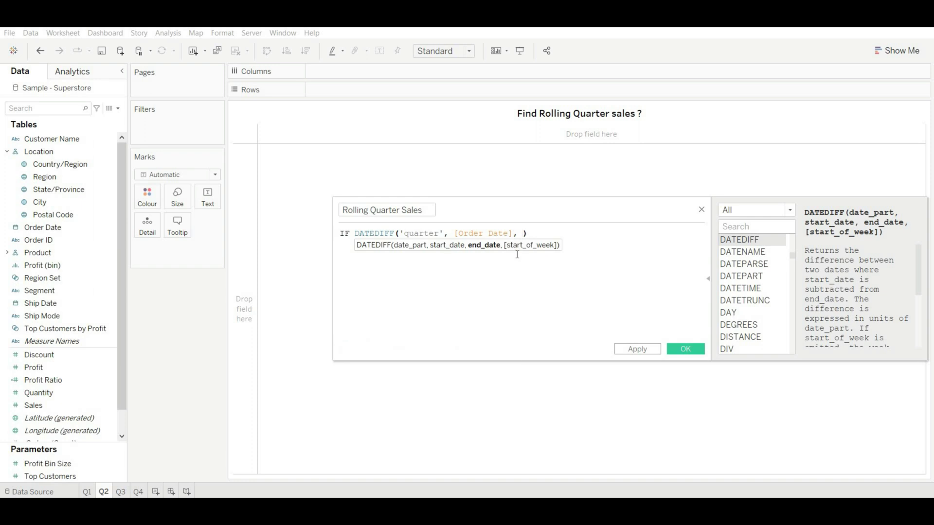
type("max")
key("Return")
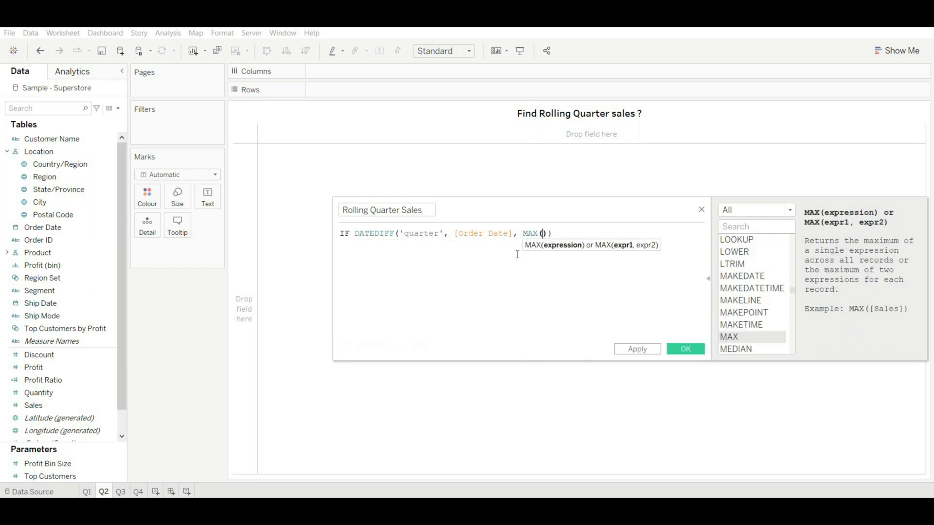
type("[ord")
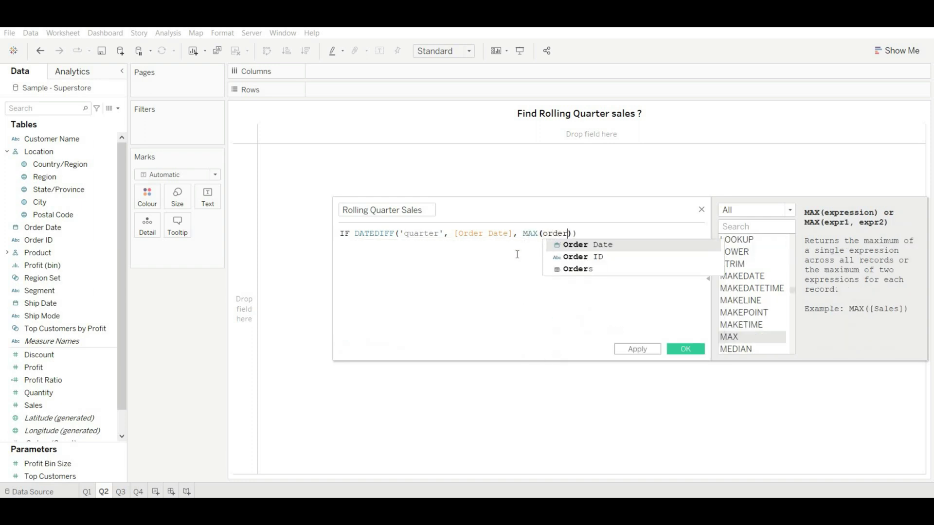
key("Return")
key("End")
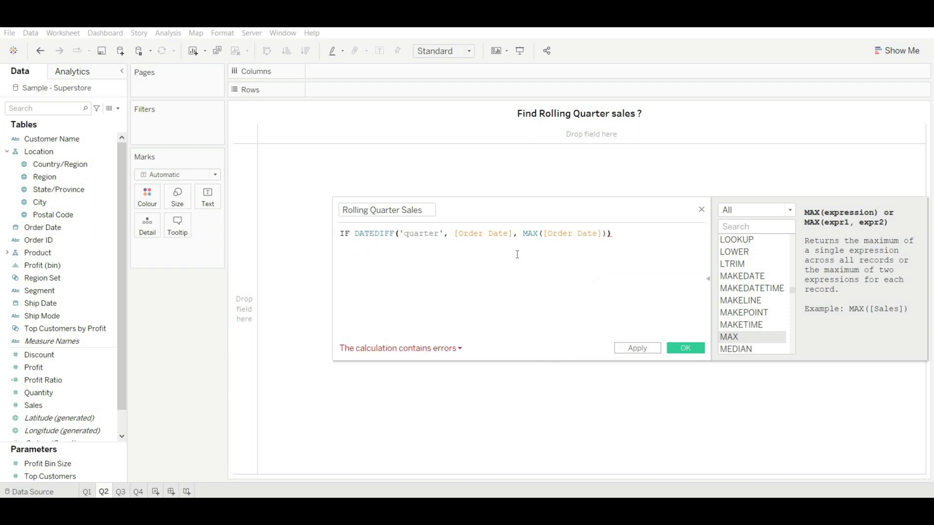
type("=0")
Step: Finish the formula with THEN [Sales] END
key("Return")
type("THEN")
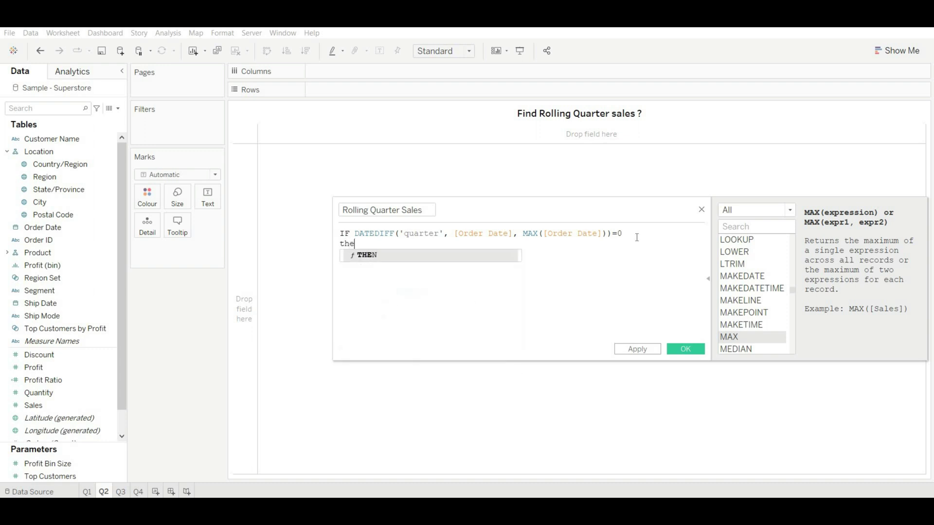
type("les")
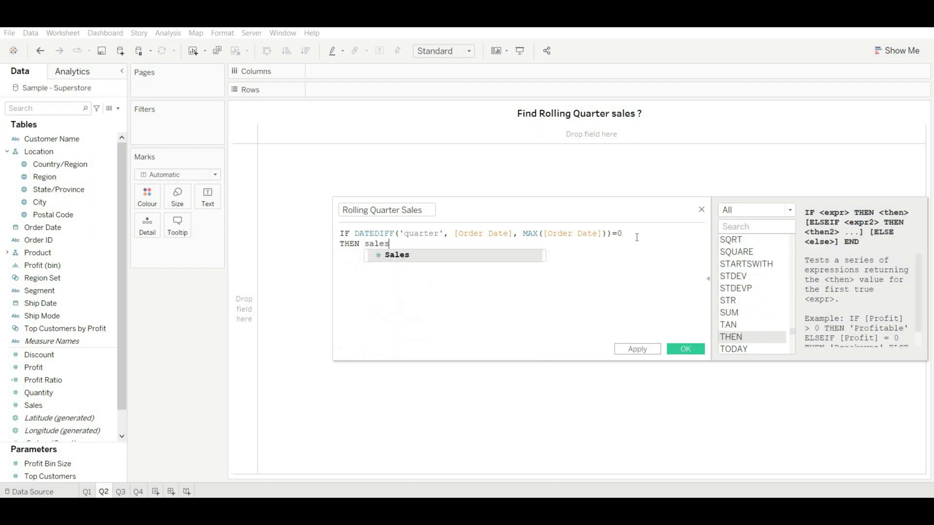
key("Return")
type("end")
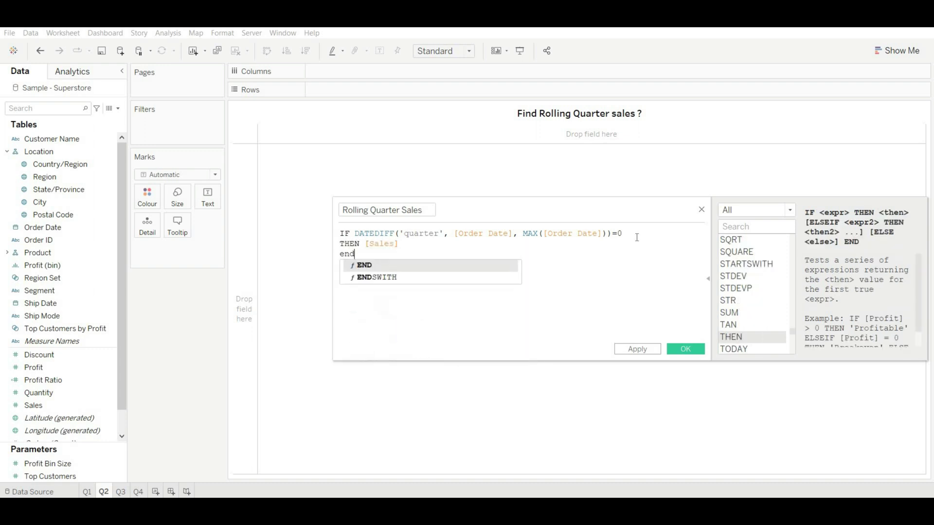
key("Return")
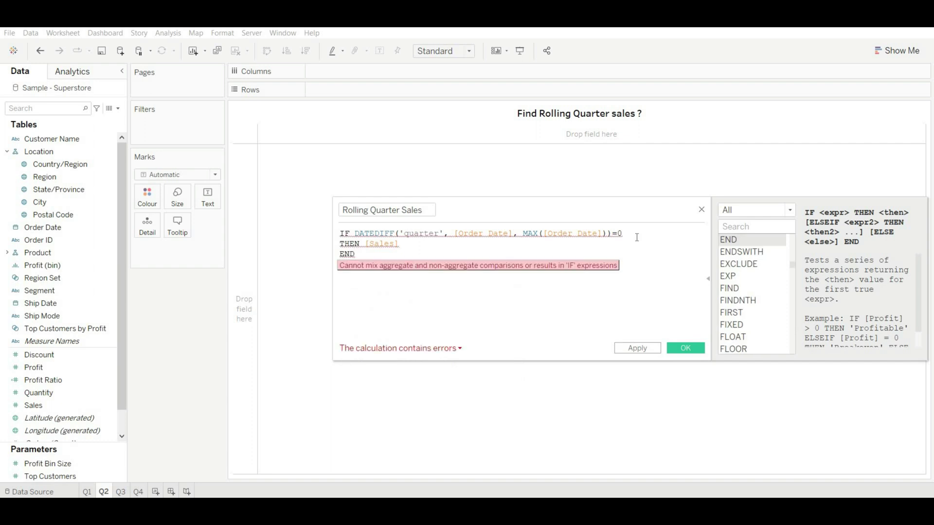
Step: Fix the errors by wrapping MAX([Order Date]) as {fixed : MAX([Order Date])} and save the calculation
left_click(436, 349)
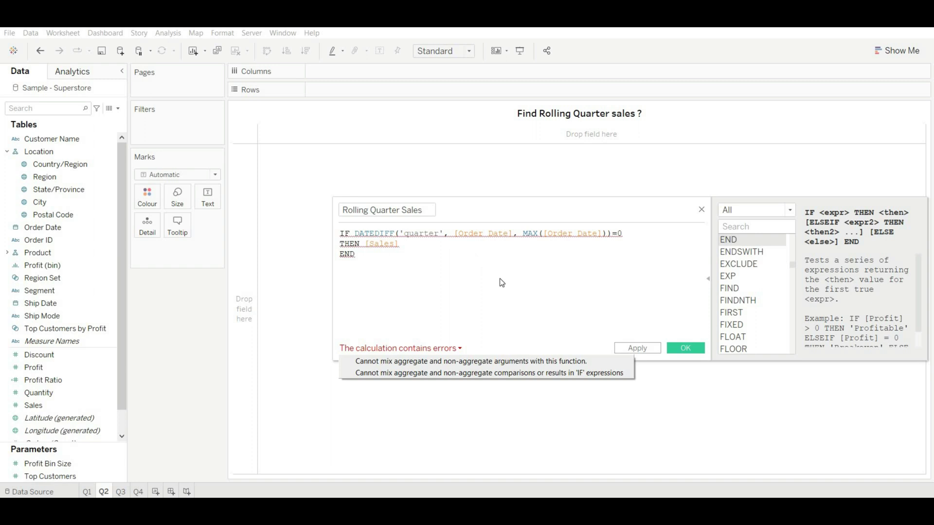
left_click(525, 237)
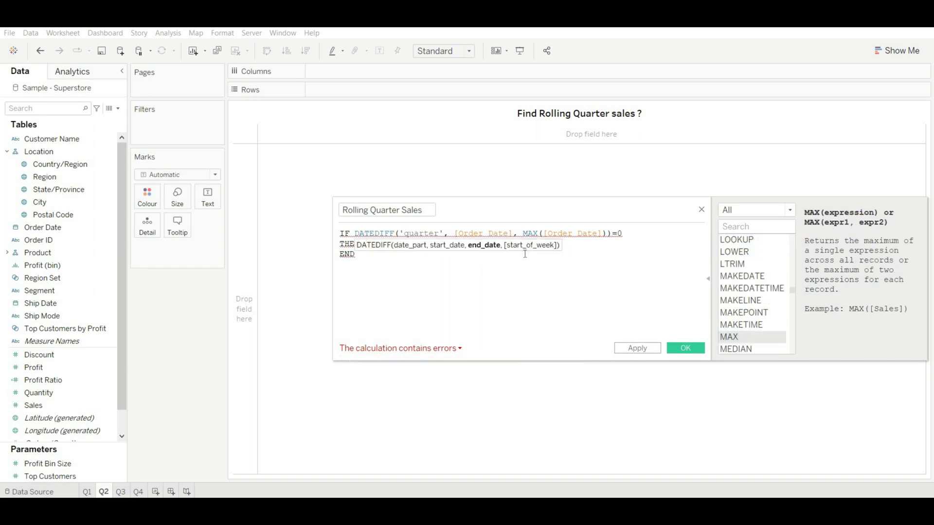
type("{")
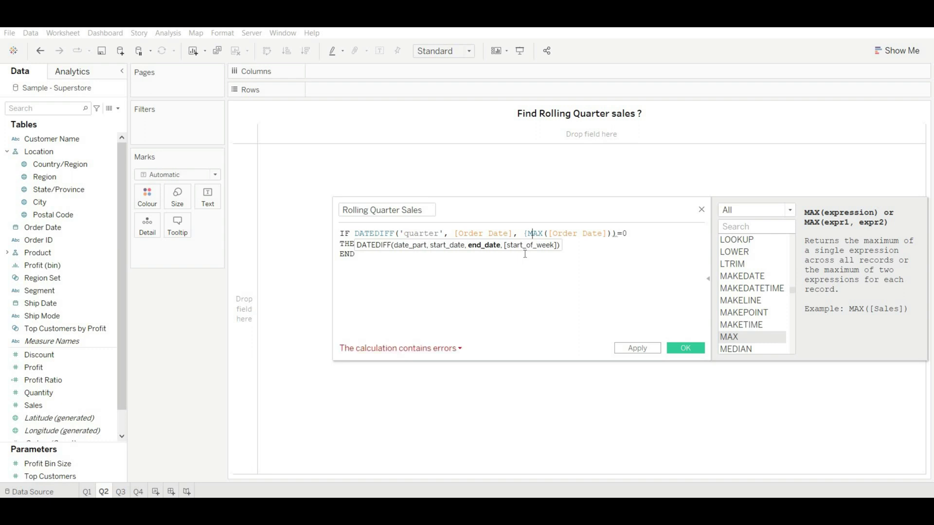
key("Right")
key("Right")
key("Right")
key("Right")
key("Right")
key("Right")
key("Right")
key("Right")
key("Right")
key("Right")
key("Right")
key("Right")
key("Right")
key("Right")
key("Right")
type("}")
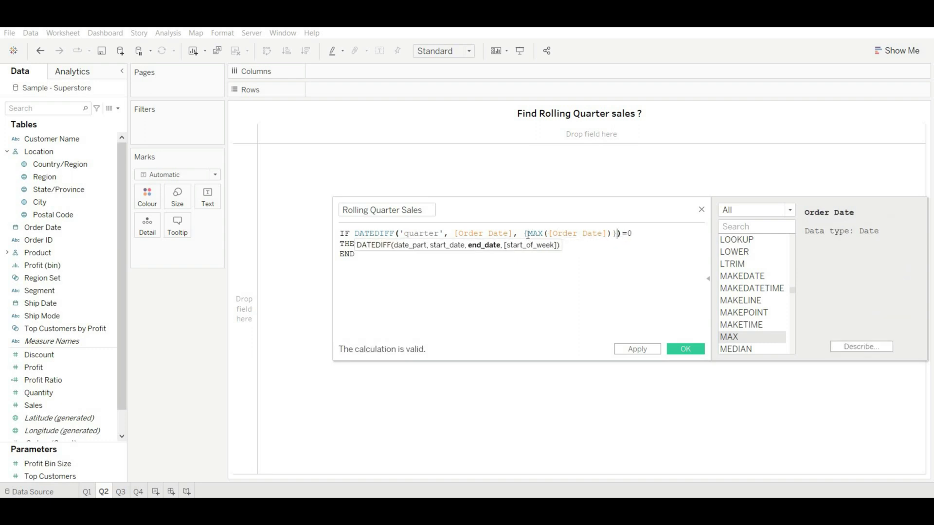
left_click(528, 234)
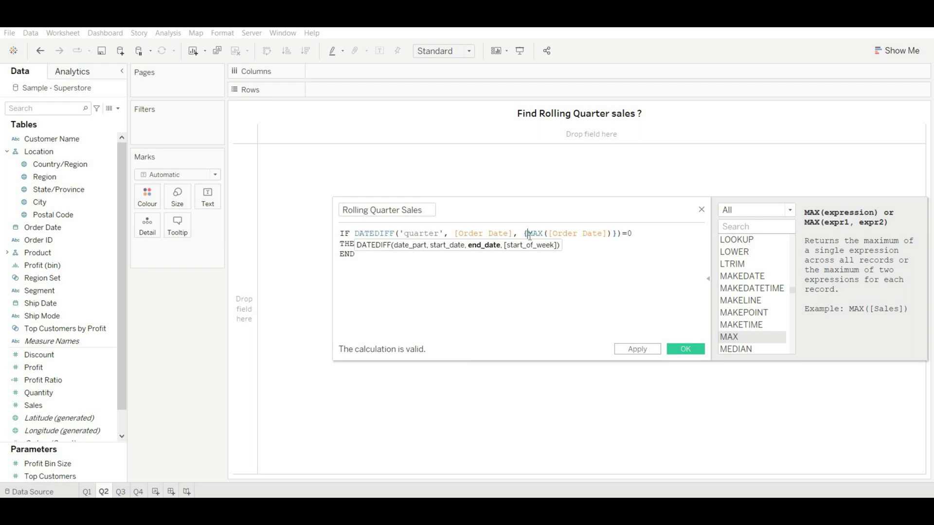
type("fixed ")
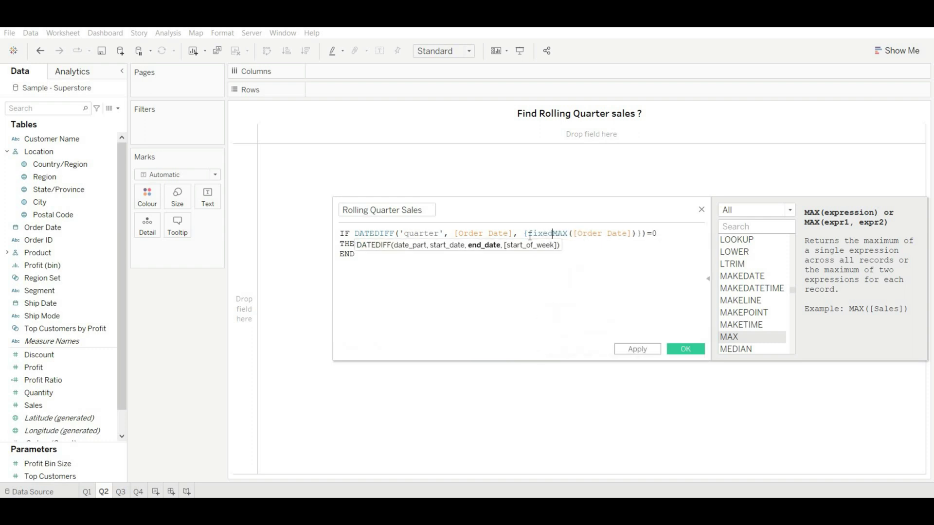
type(":")
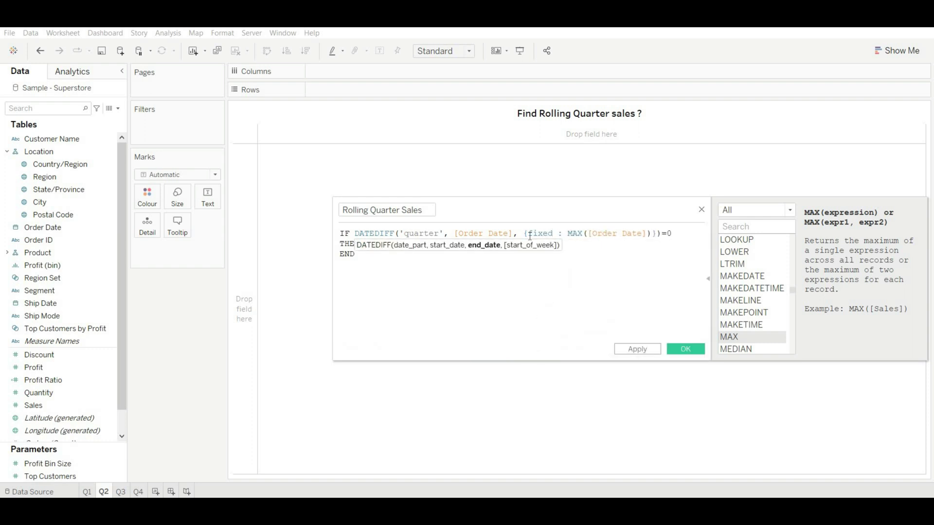
left_click(428, 290)
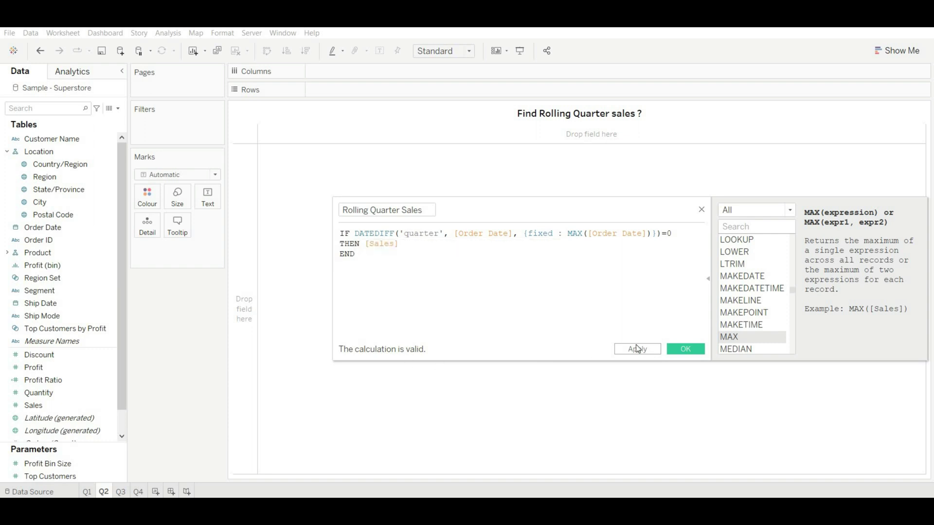
left_click(673, 351)
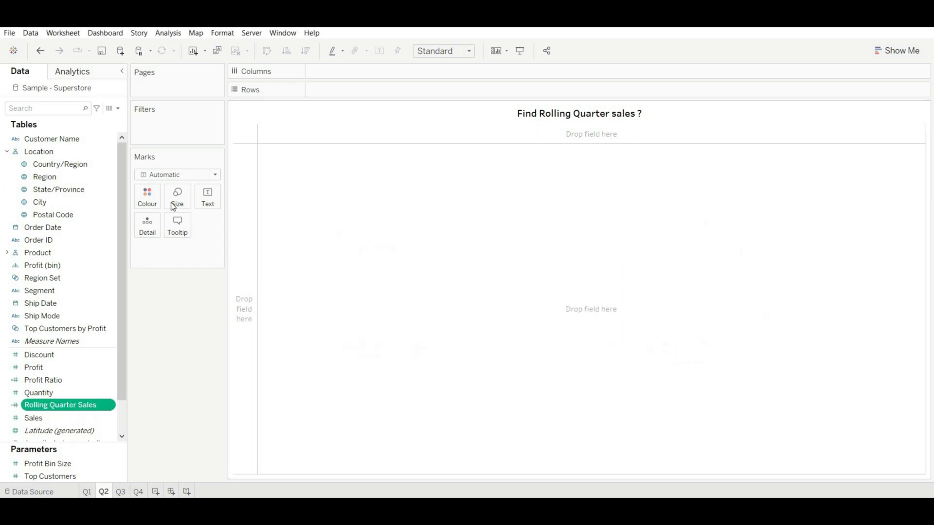
Step: Lay out Order Date as year, quarter and month rows with Rolling Quarter Sales as text
left_click(53, 229)
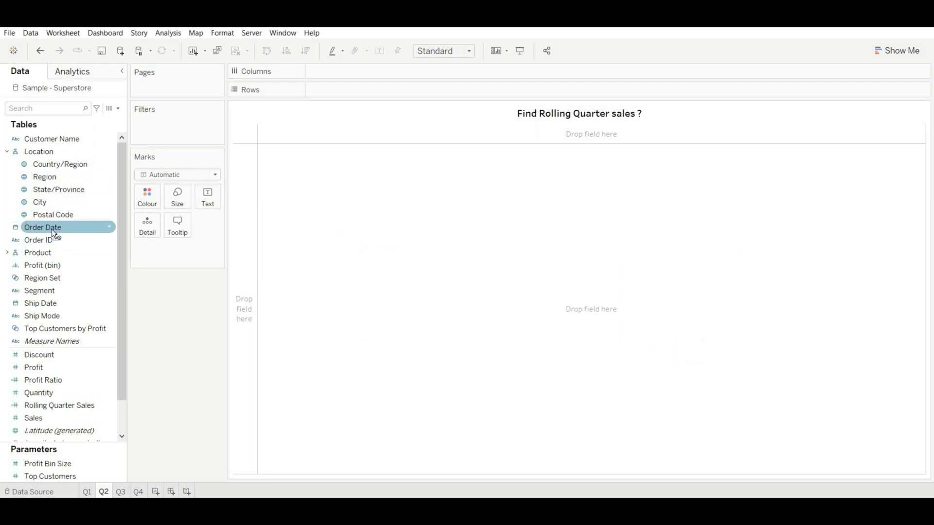
left_click_drag(52, 231, 332, 71)
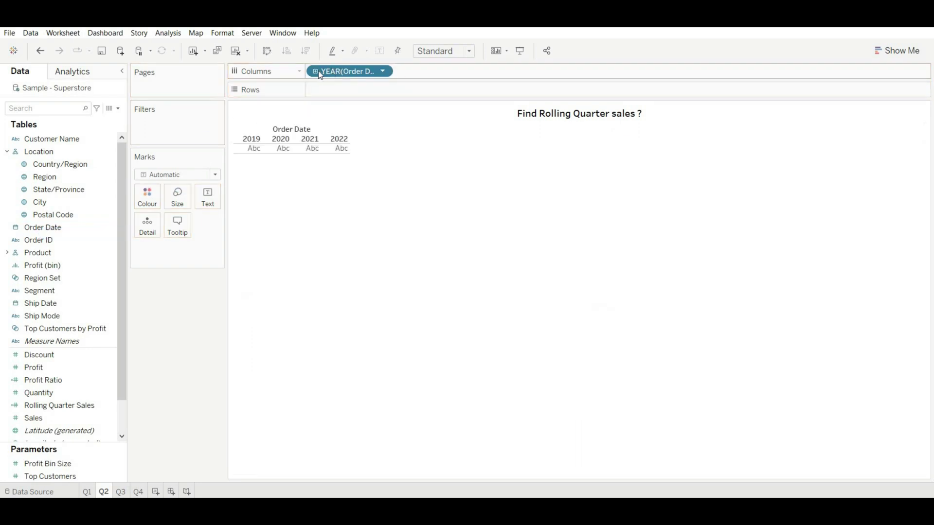
left_click(315, 71)
left_click(403, 71)
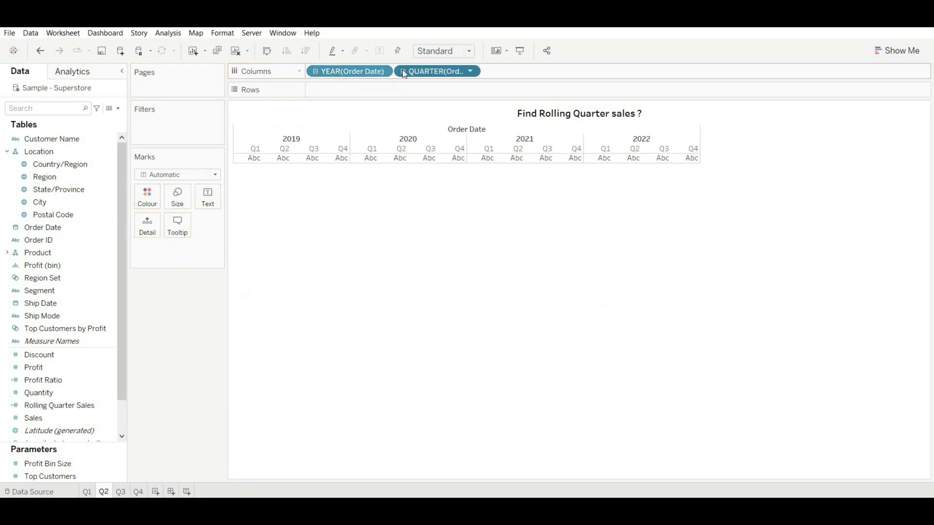
left_click(265, 50)
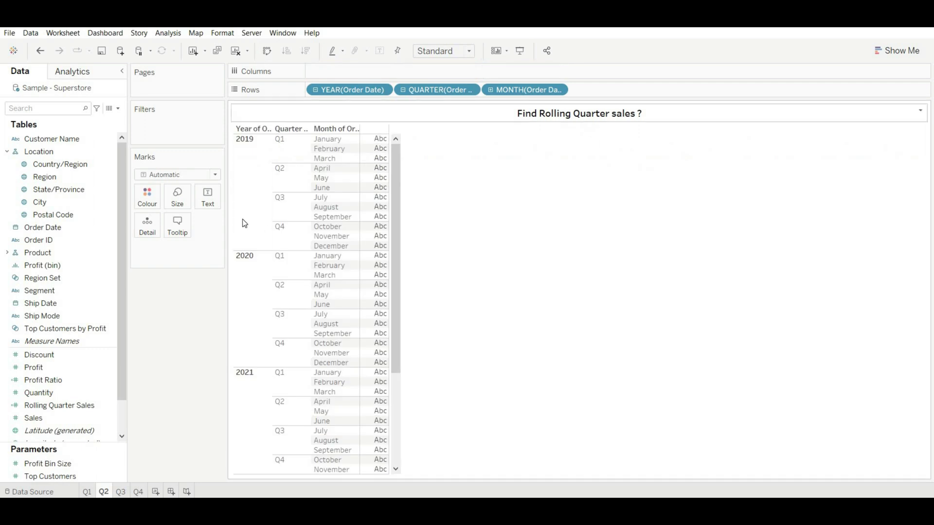
left_click_drag(75, 402, 214, 201)
left_click_drag(408, 223, 430, 399)
mouse_move(382, 448)
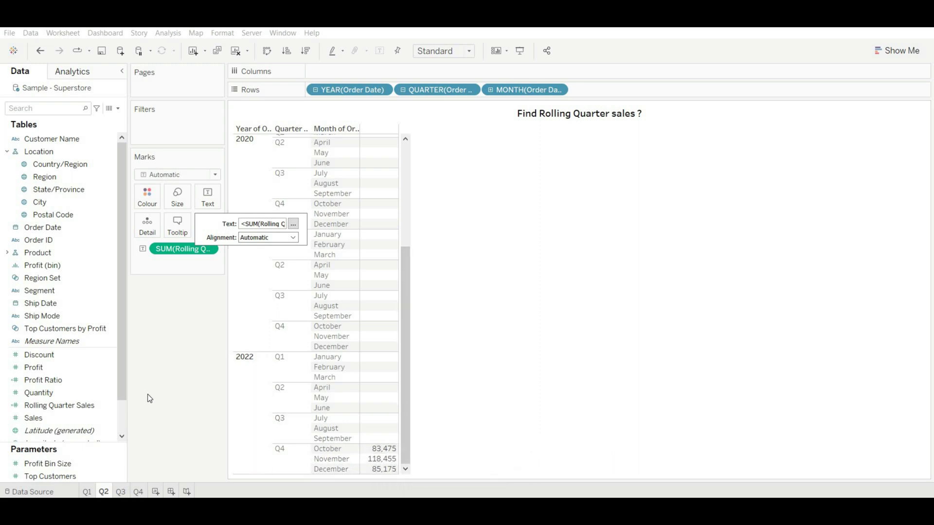
Step: Change the Rolling Quarter Sales comparison from =0 to =1 and apply it
left_click(100, 405)
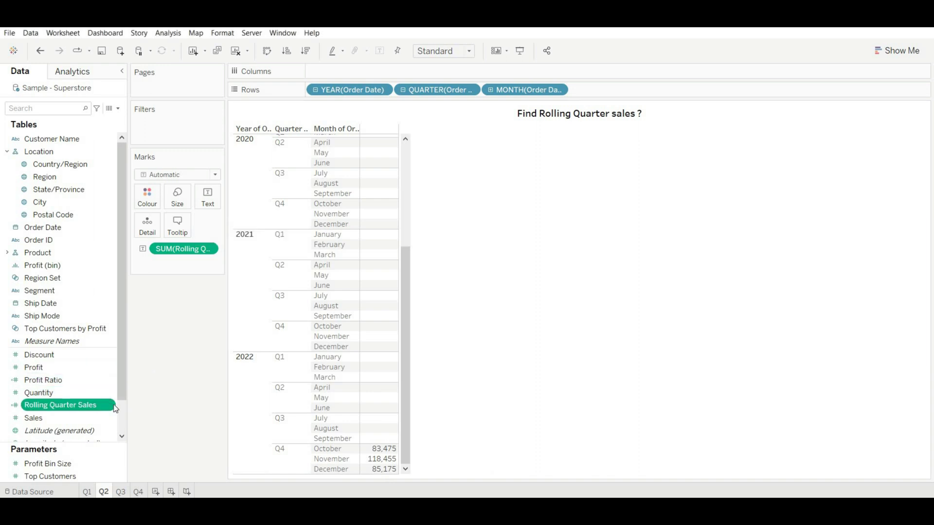
left_click(110, 407)
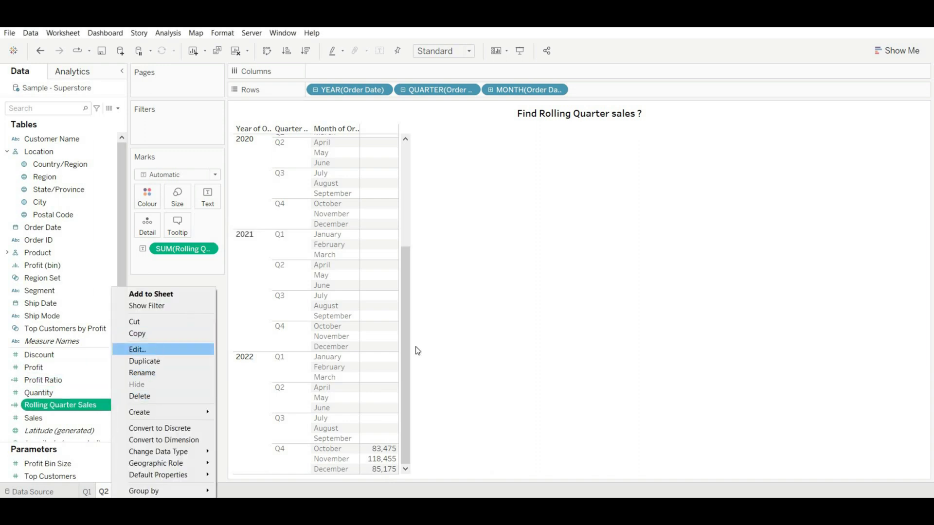
left_click(156, 349)
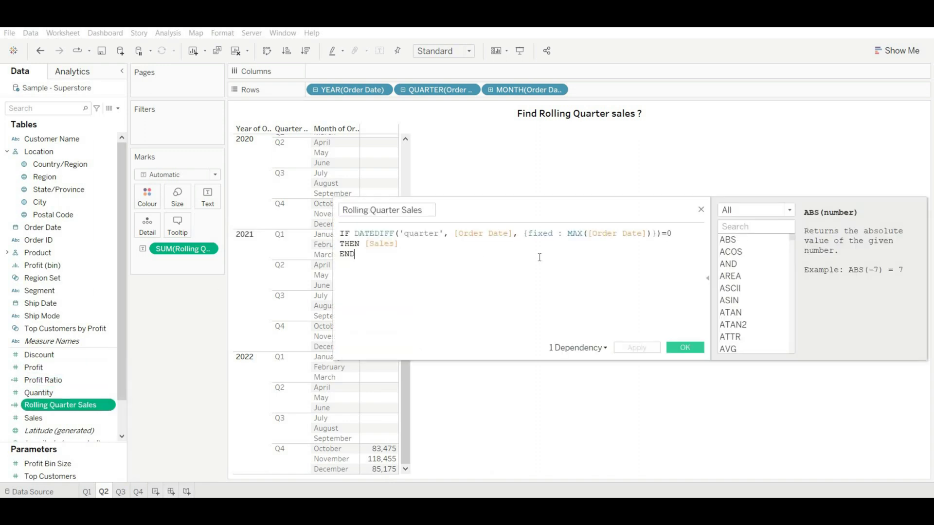
left_click(680, 237)
key("BackSpace")
type("1")
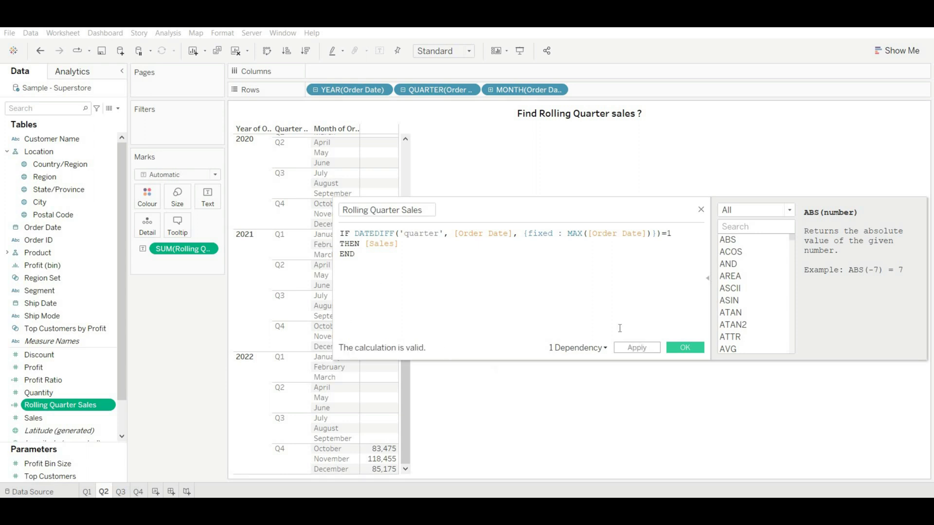
left_click(637, 347)
Step: Close the formula editor and switch to the Q3 sheet
left_click_drag(572, 207, 622, 122)
mouse_move(365, 439)
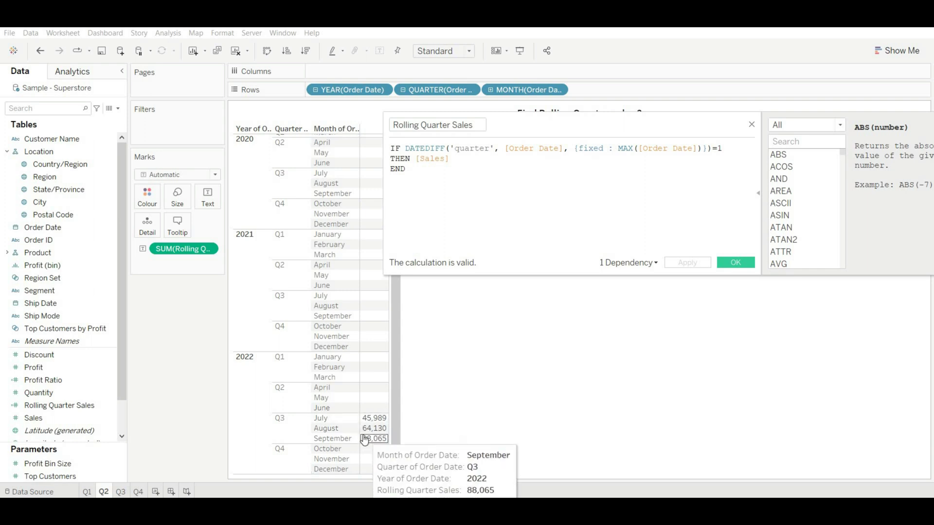
left_click(752, 126)
left_click(122, 493)
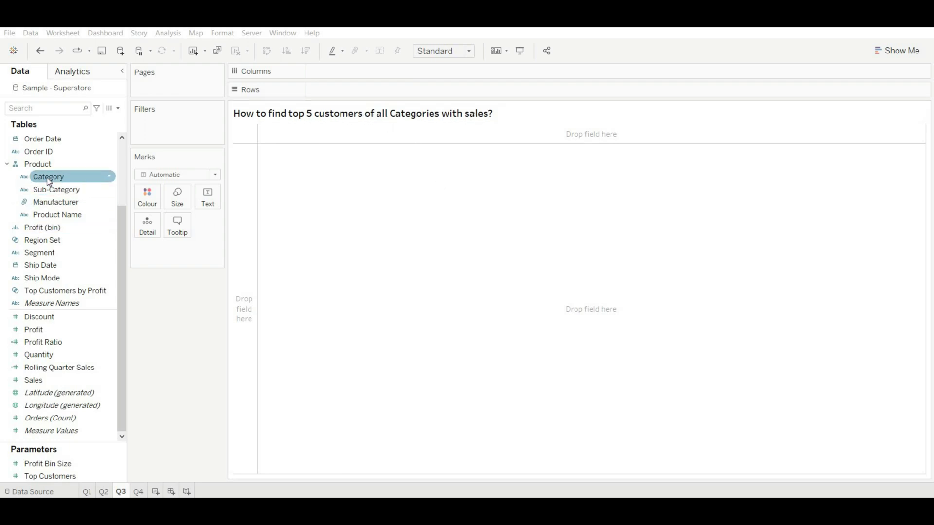
Step: Put Category and Customer Name on Rows and SUM(Sales) on Columns as horizontal bars
left_click_drag(47, 177, 338, 93)
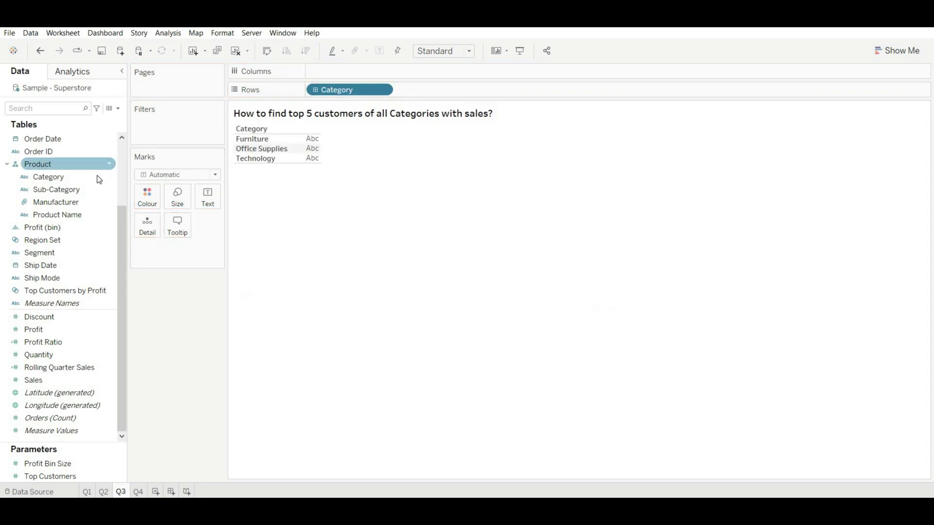
scroll(94, 176, "up", 3)
left_click_drag(77, 138, 458, 90)
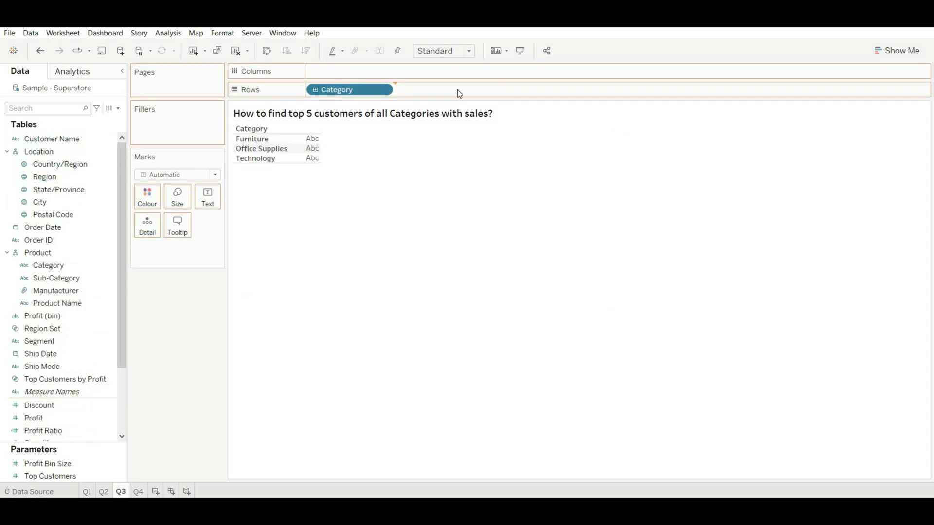
scroll(97, 301, "down", 3)
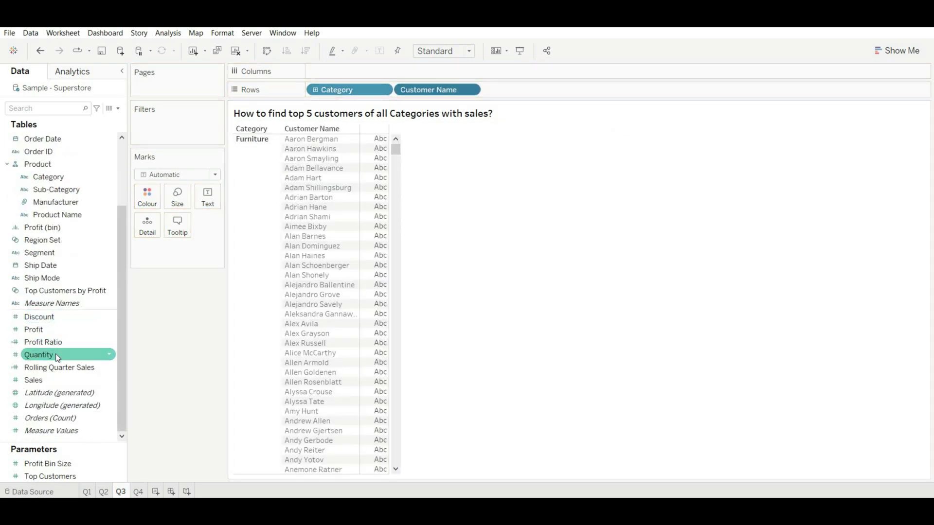
mouse_move(54, 379)
left_mouse_down()
mouse_move(391, 71)
mouse_move(380, 71)
left_mouse_up()
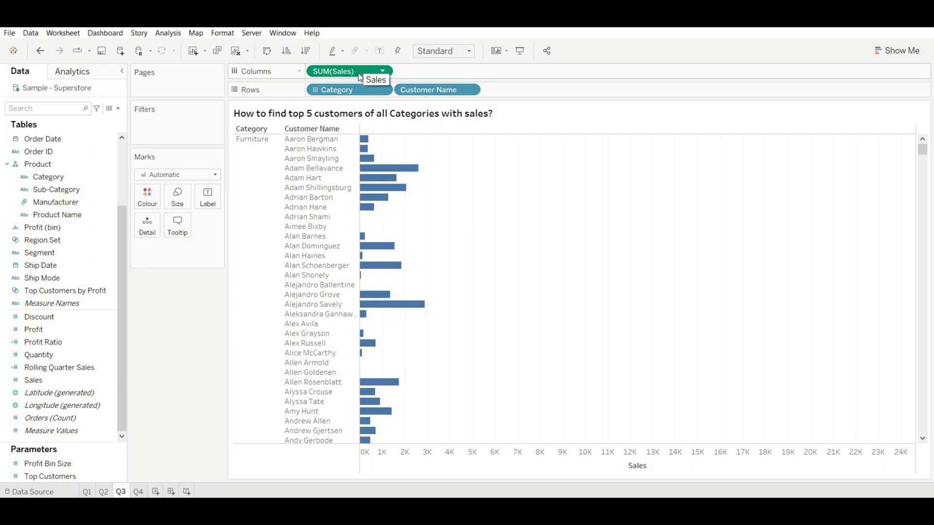
Step: Duplicate SUM(Sales) on Columns and make the copy a Rank quick table calculation
left_click_drag(373, 77, 448, 74)
left_click(470, 72)
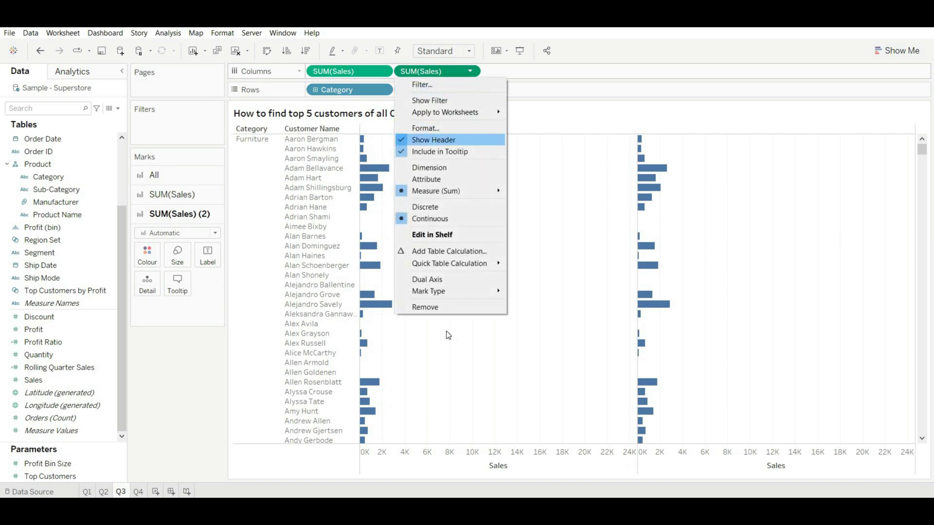
mouse_move(454, 265)
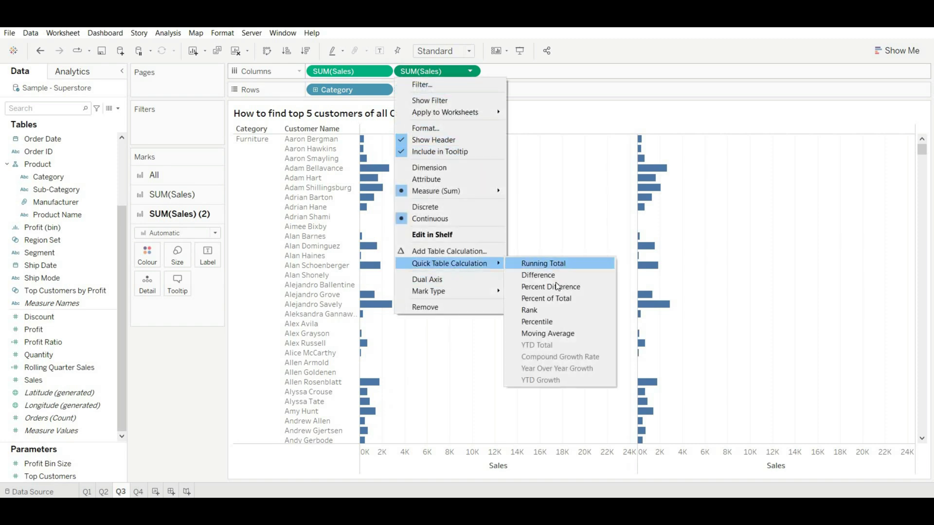
left_click(549, 310)
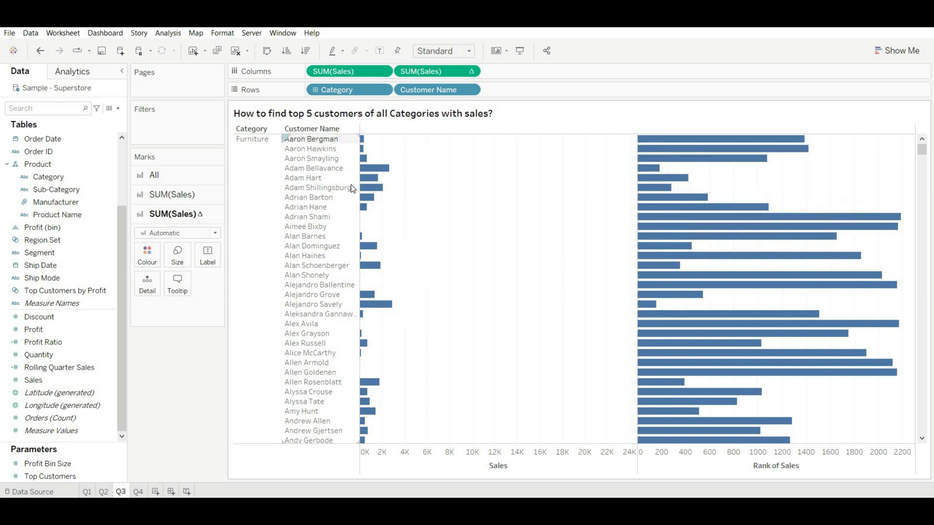
Step: Compute the sales rank using Pane (down) so it restarts per category
mouse_move(287, 172)
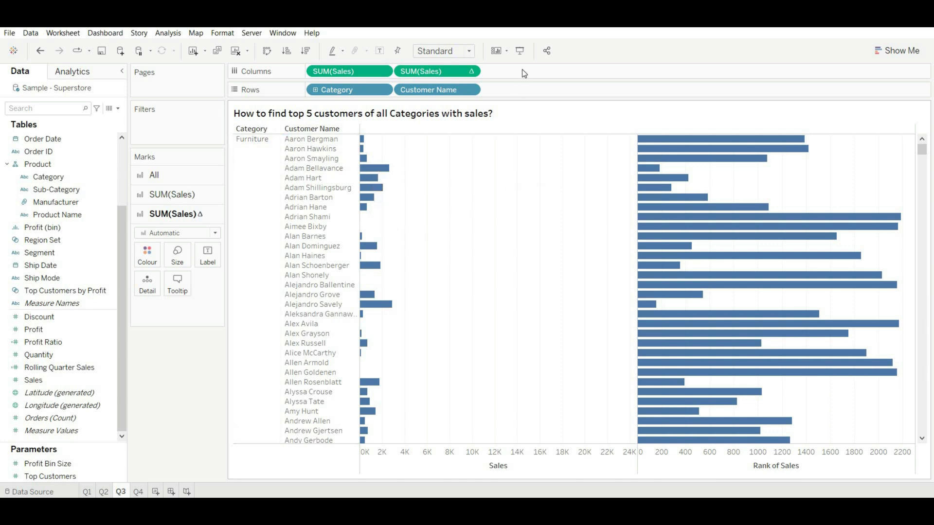
left_click(471, 72)
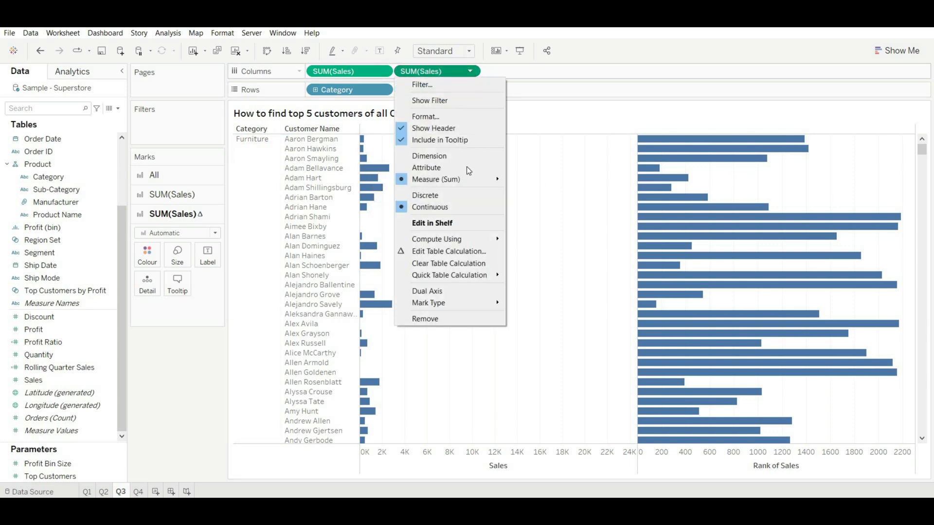
mouse_move(470, 238)
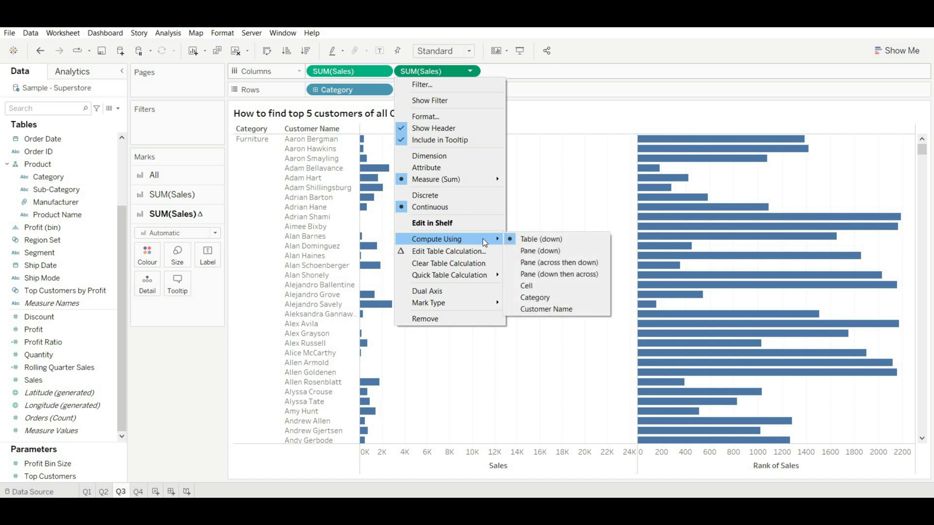
left_click(543, 251)
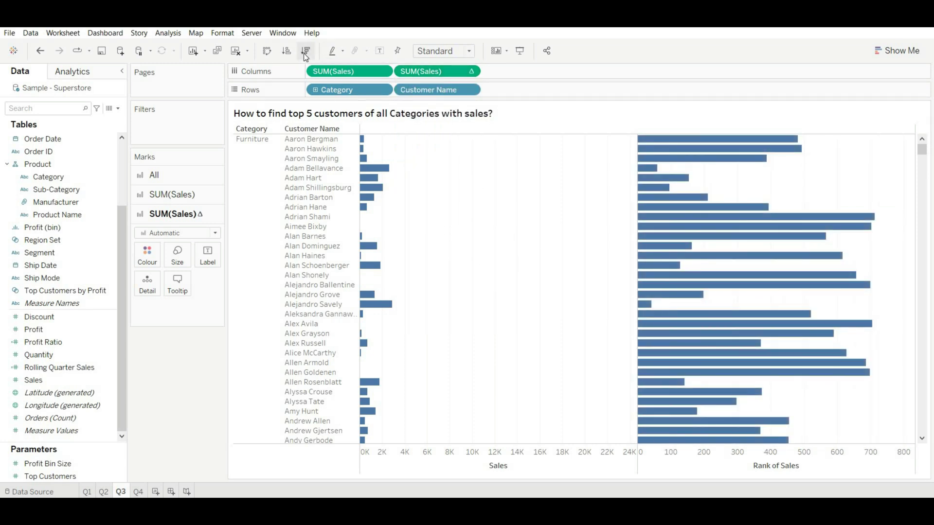
Step: Sort customers by Sales descending and show rank numbers as labels on the rank bars
left_click(287, 52)
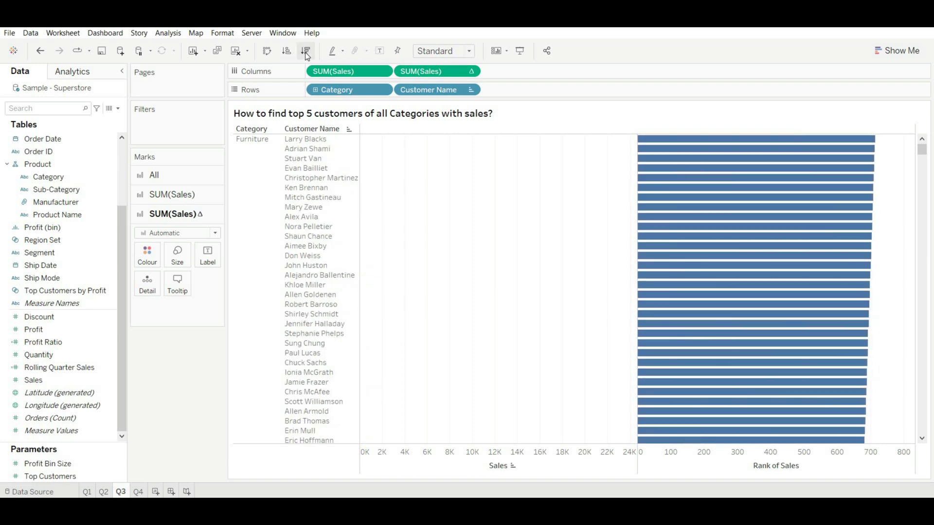
left_click(305, 51)
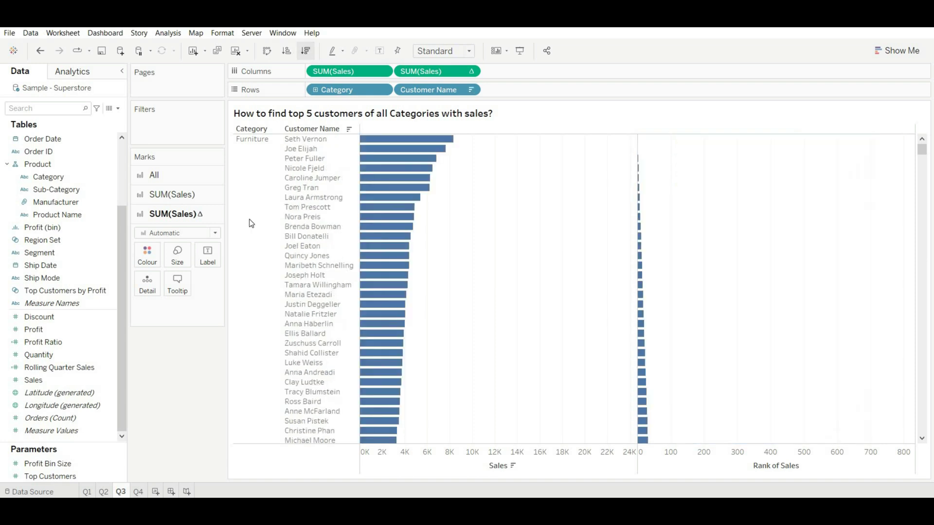
left_click(206, 254)
left_click(231, 281)
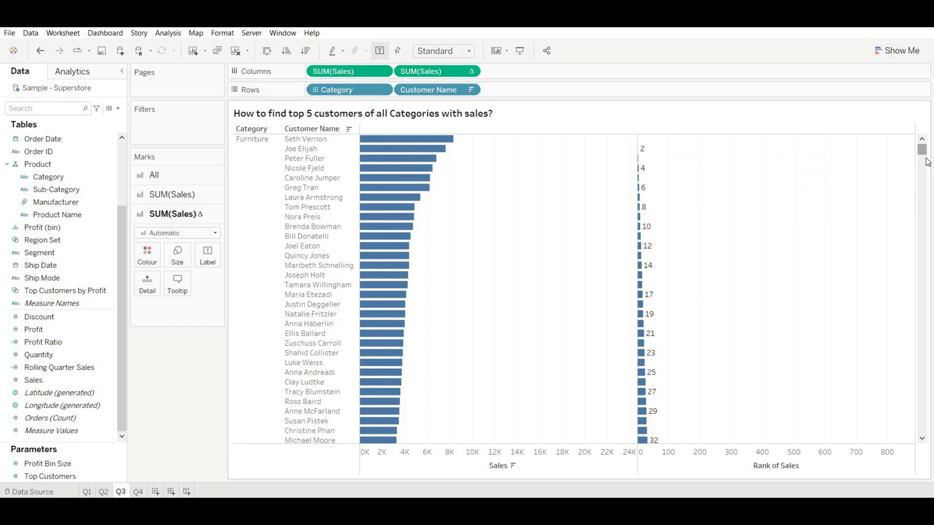
left_click_drag(922, 151, 924, 243)
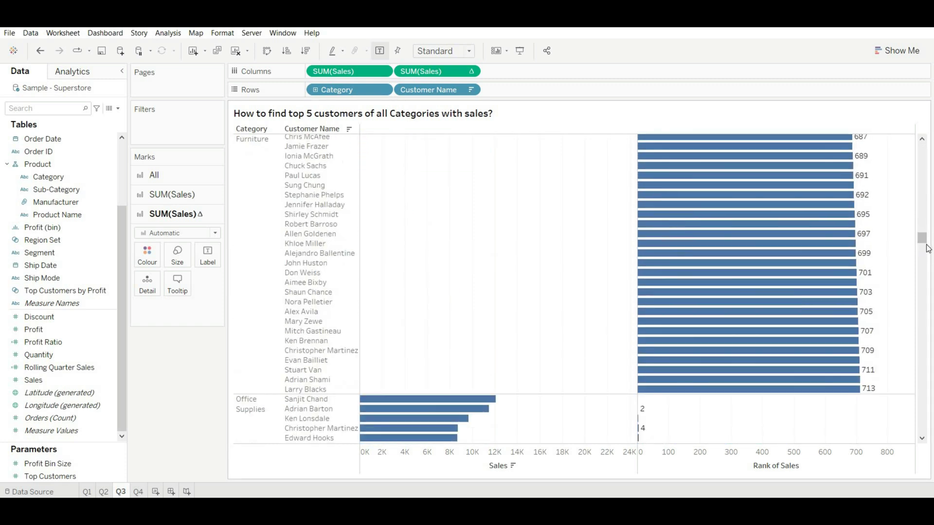
scroll(681, 292, "down", 1)
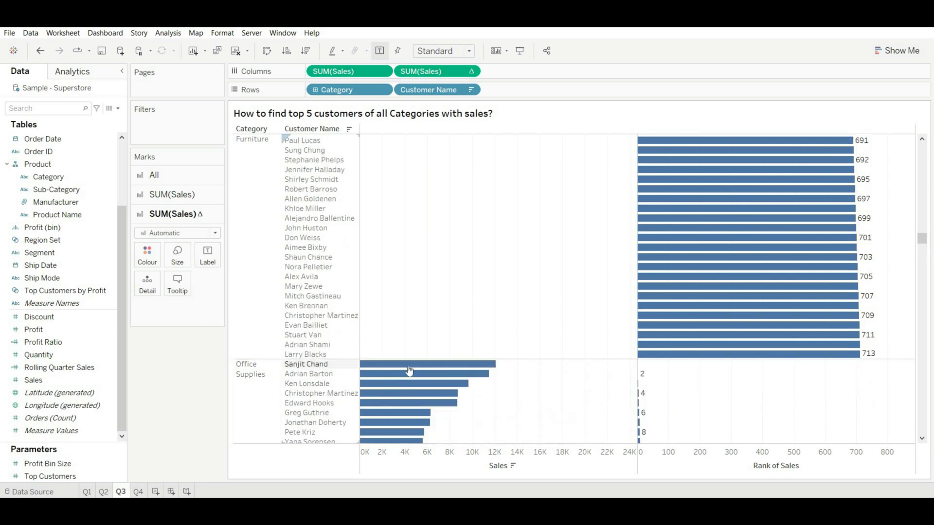
mouse_move(411, 366)
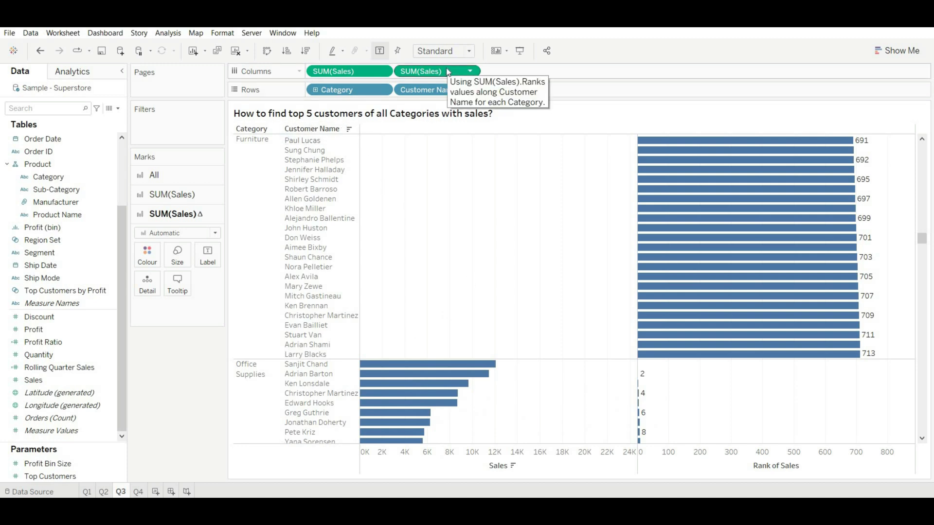
Step: Filter the view to sales ranks 1 through 5 so only the top 5 customers remain
left_click_drag(448, 72, 188, 124)
left_click(531, 265)
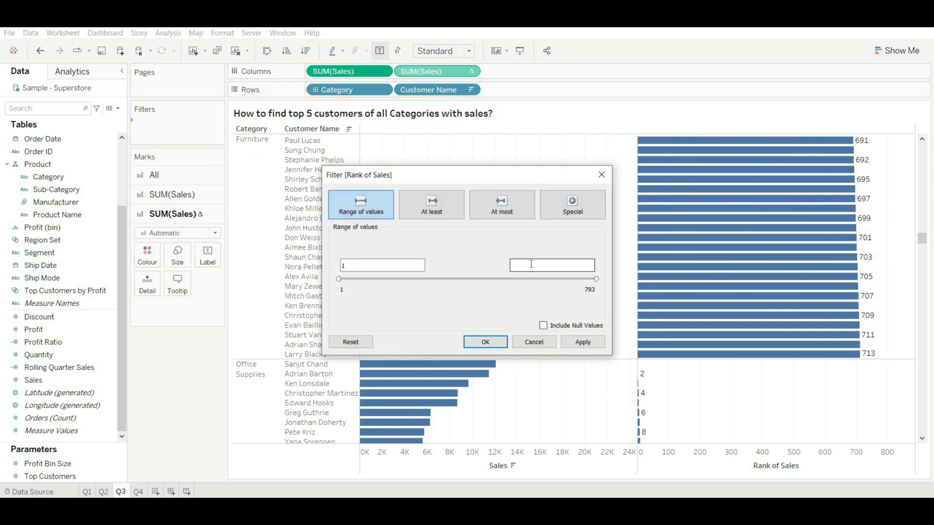
type("5")
left_click(499, 342)
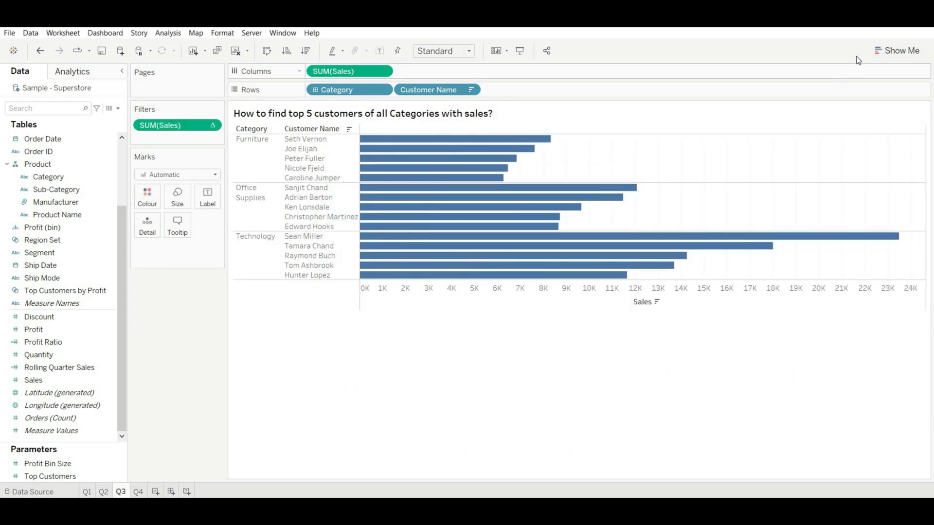
Step: Show the top customers as a text table sorted by sales, highest first, then go to sheet Q4
left_click(884, 50)
left_click(833, 84)
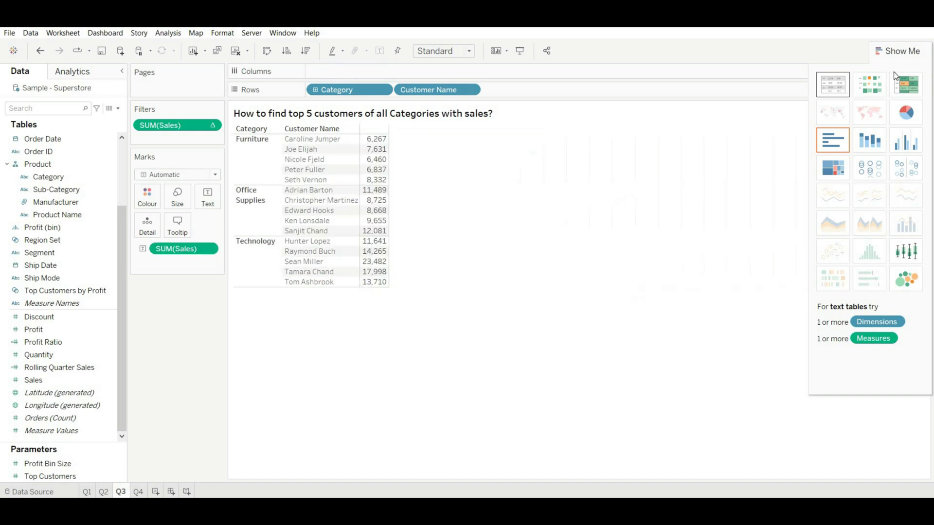
left_click(886, 49)
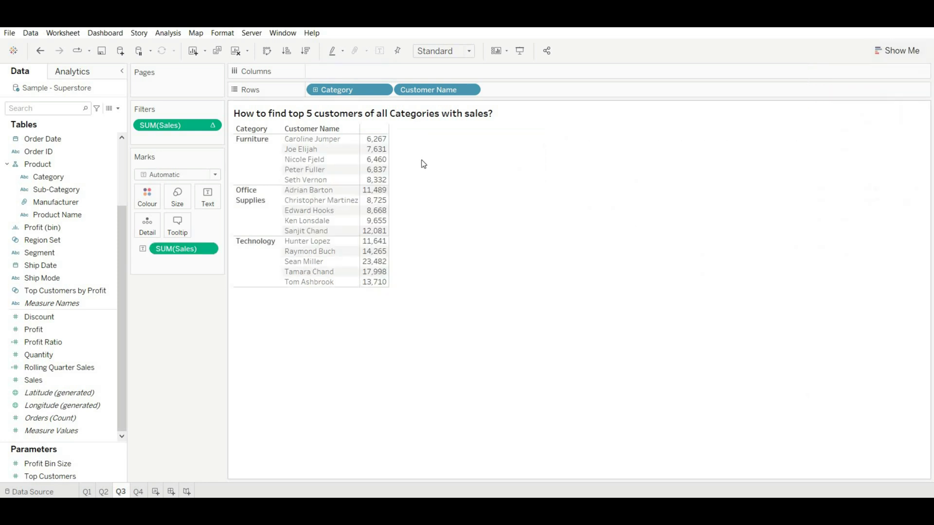
left_click(307, 50)
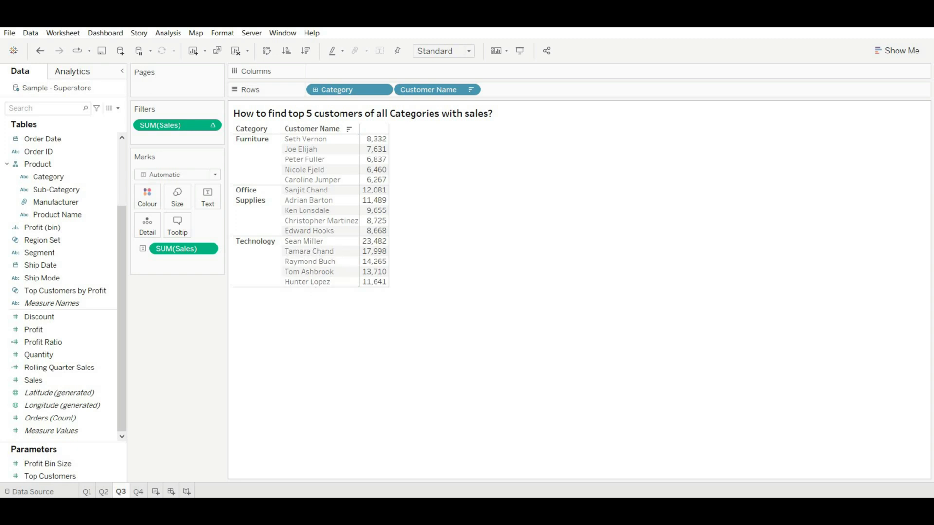
left_click(142, 493)
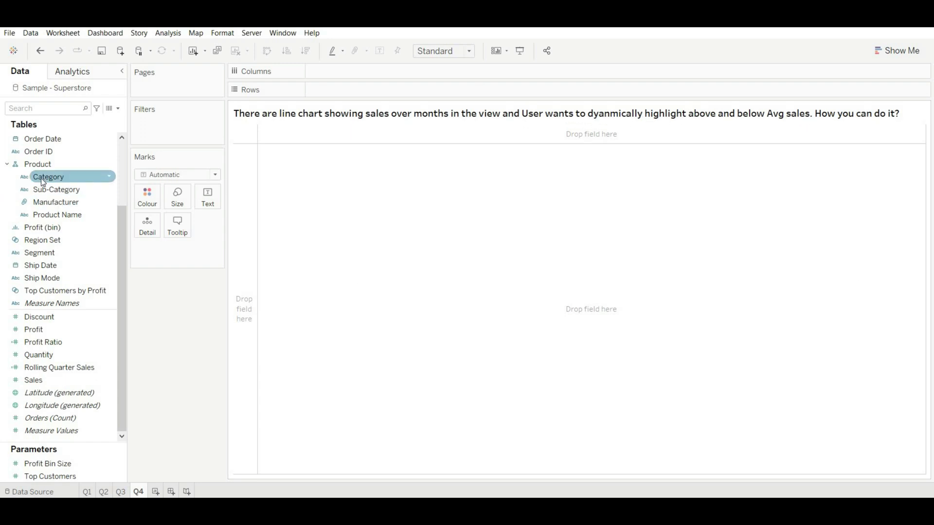
Step: Plot Sales as a line across continuous Order Date months
scroll(42, 177, "up", 3)
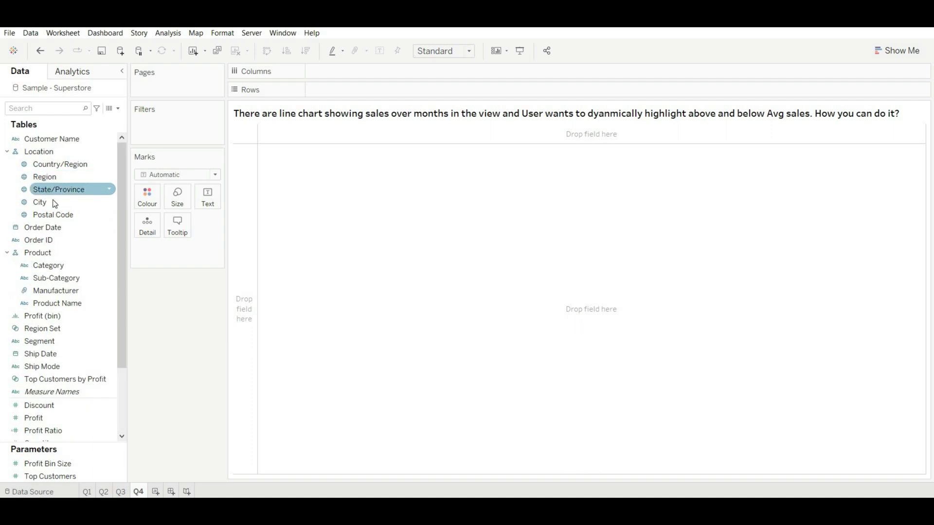
left_click_drag(48, 227, 374, 74)
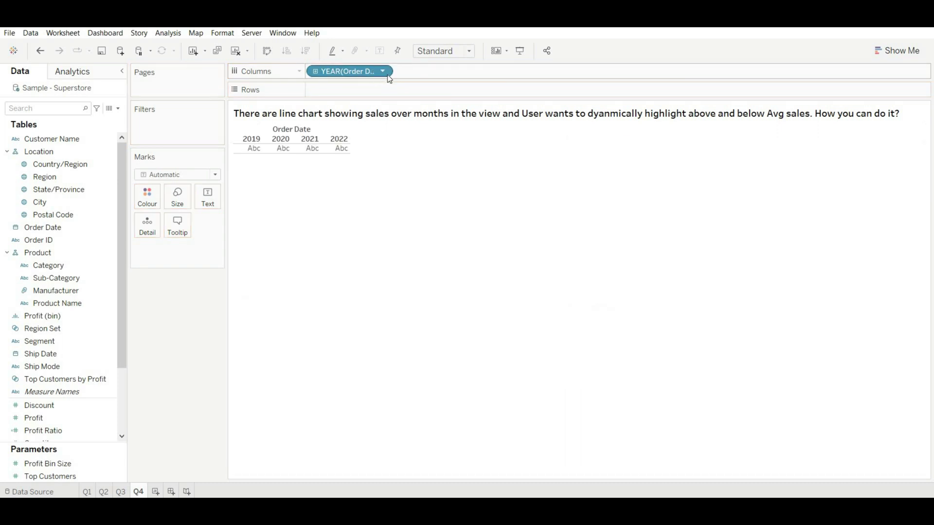
left_click(383, 71)
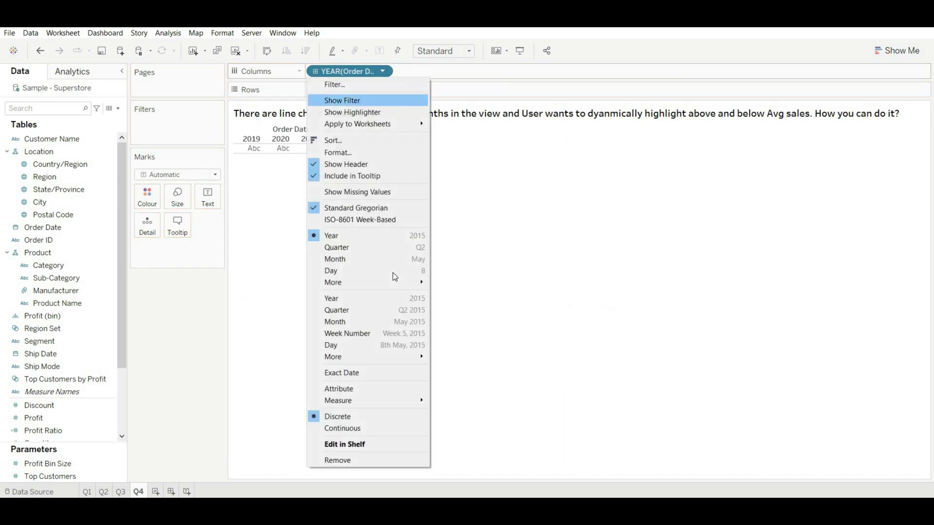
left_click(376, 321)
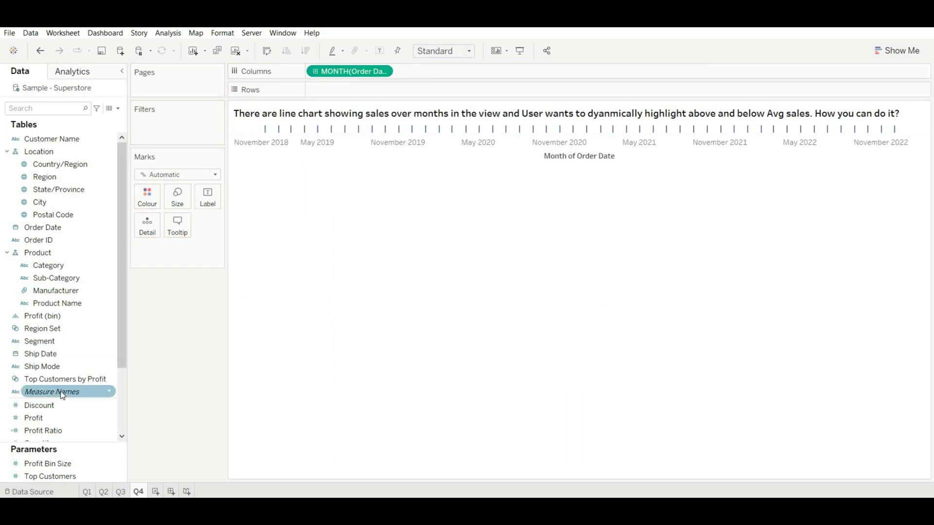
scroll(53, 379, "down", 3)
left_click_drag(49, 379, 377, 89)
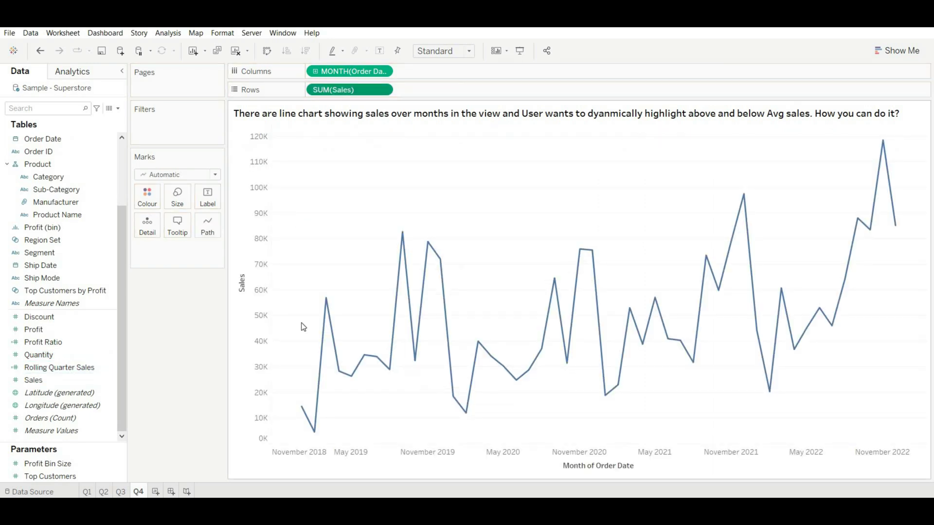
Step: Add an average reference line across the whole Q4 sales chart
left_click(98, 72)
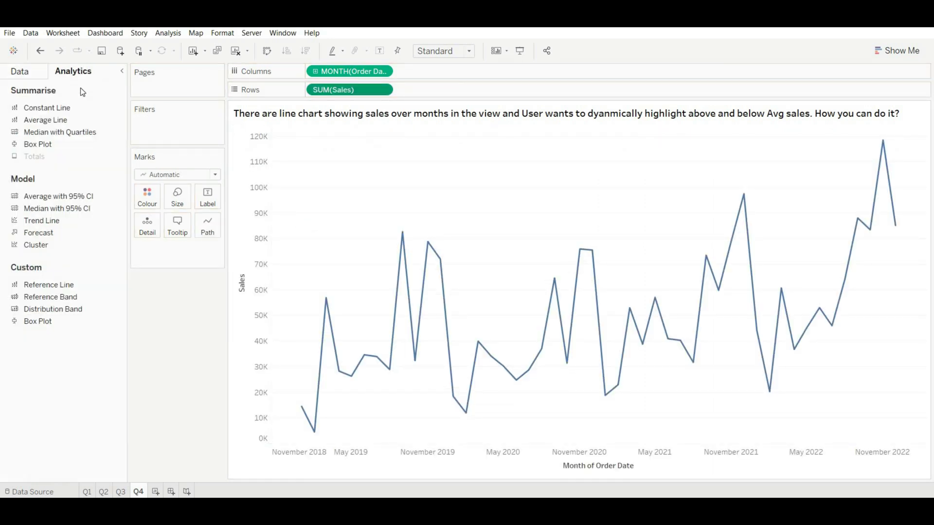
left_click_drag(52, 126, 54, 128)
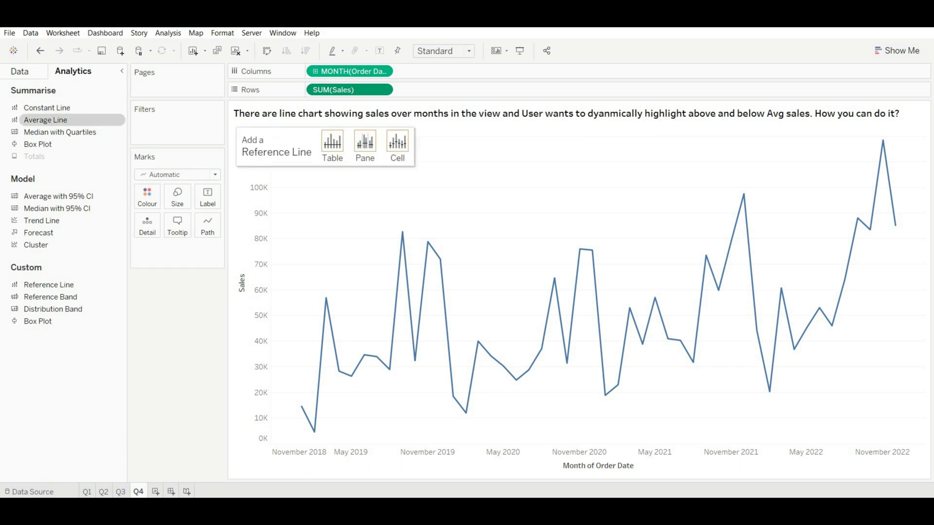
left_click_drag(311, 145, 332, 146)
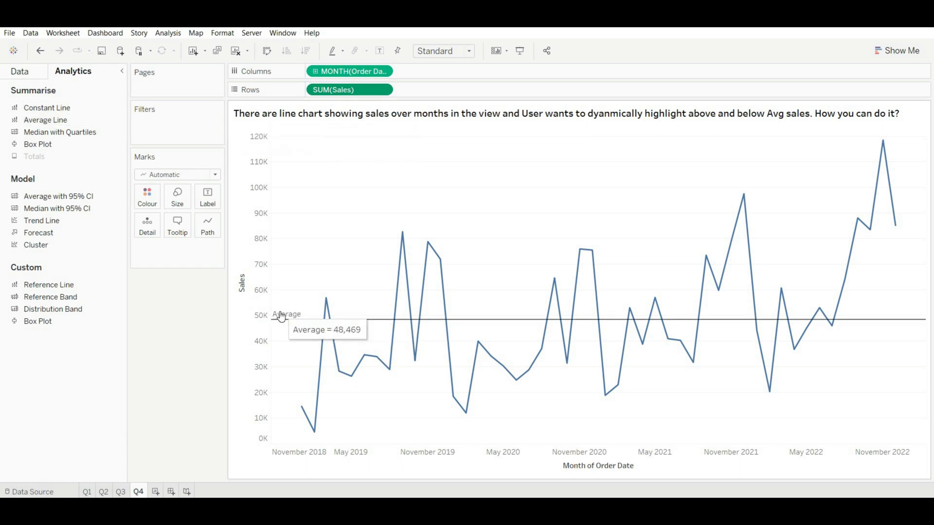
Step: Base the reference line on a new Avg Values parameter with current value 50000
left_click(283, 318)
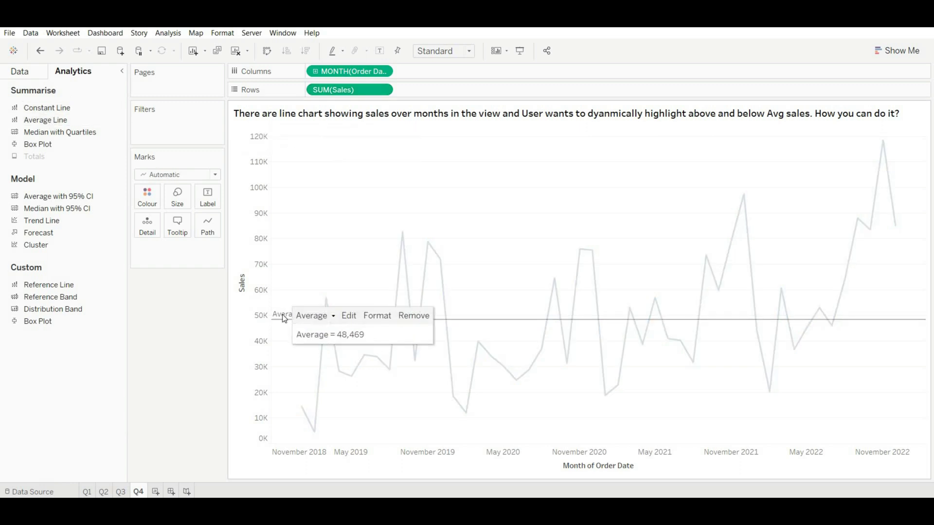
left_click(349, 316)
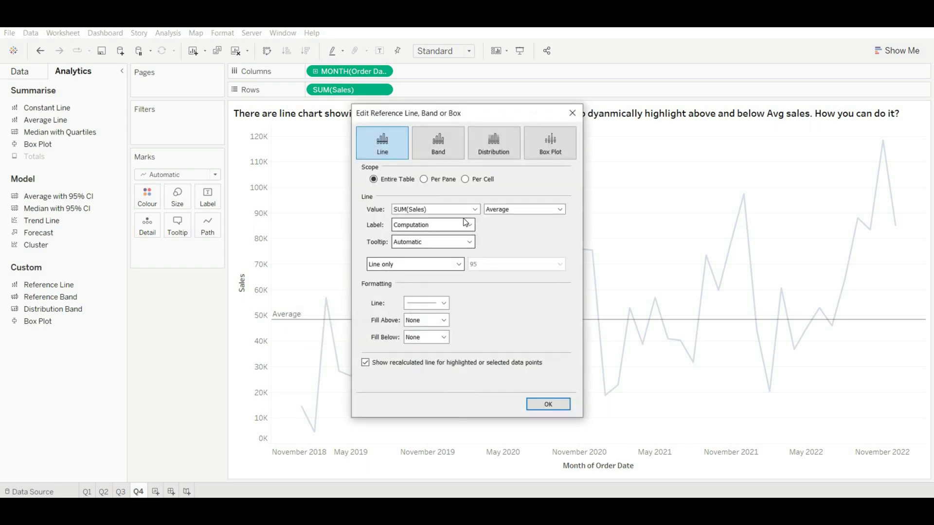
left_click(475, 209)
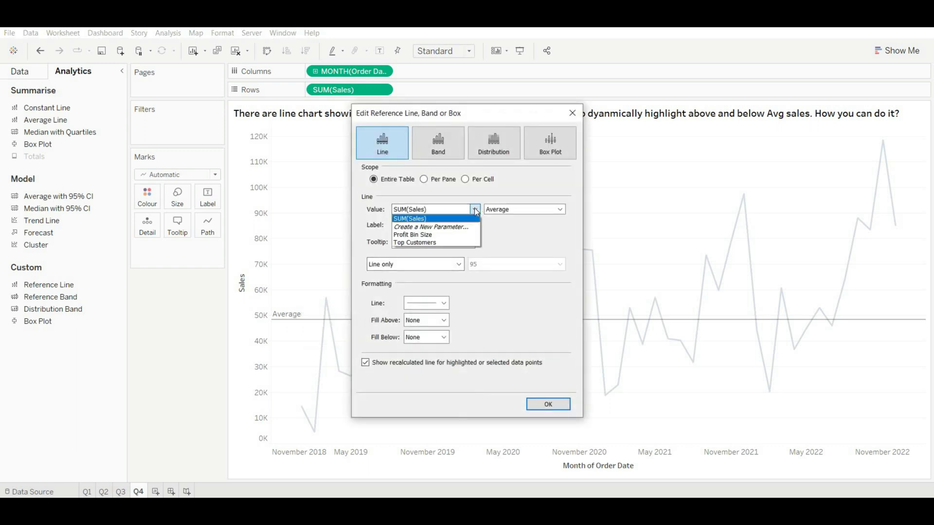
left_click(441, 228)
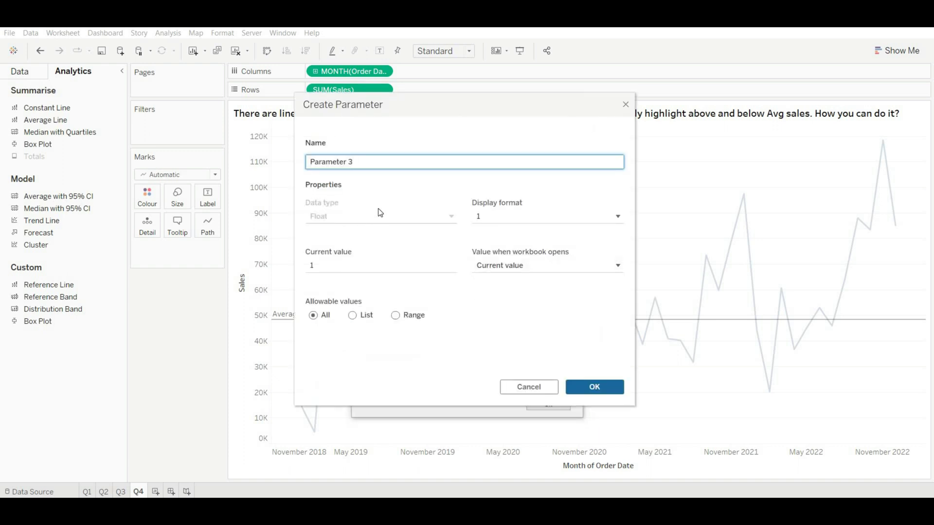
key("ctrl+a")
key("BackSpace")
type("Avg Val")
left_click(366, 266)
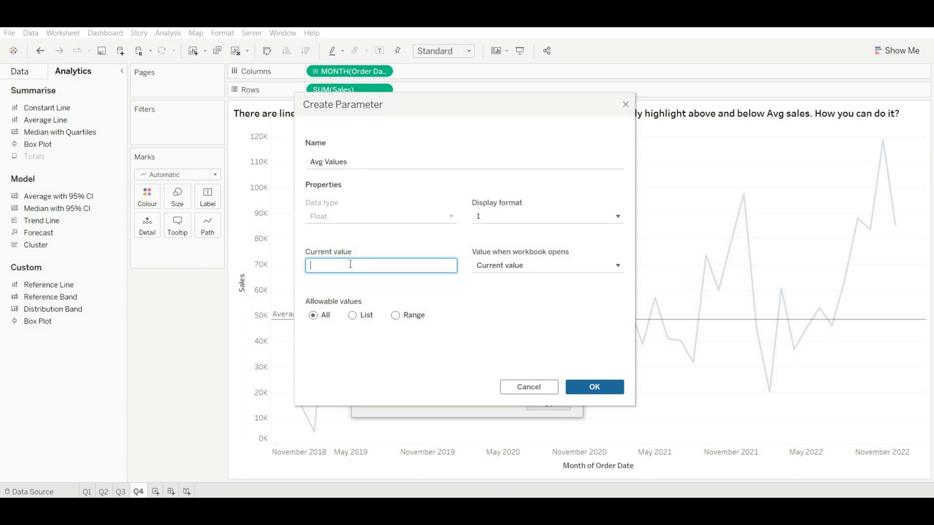
type("50000")
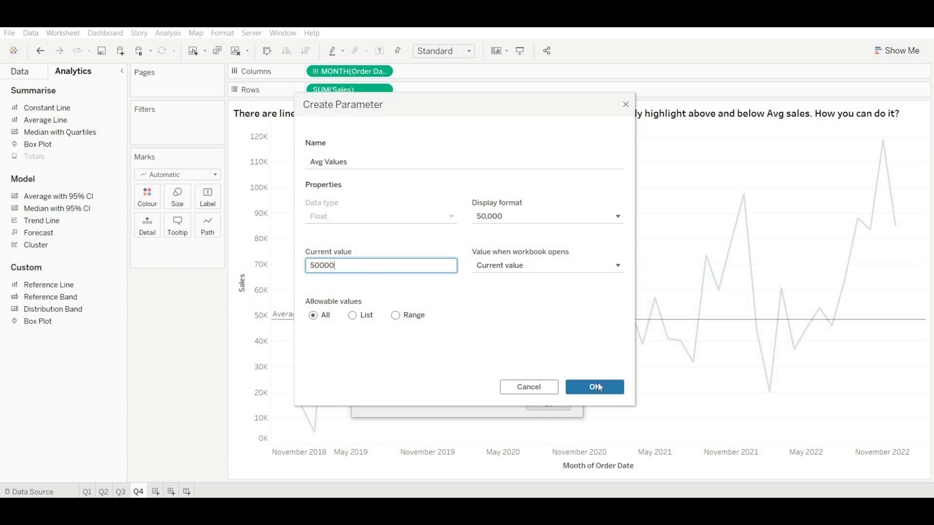
left_click(598, 387)
left_click(548, 404)
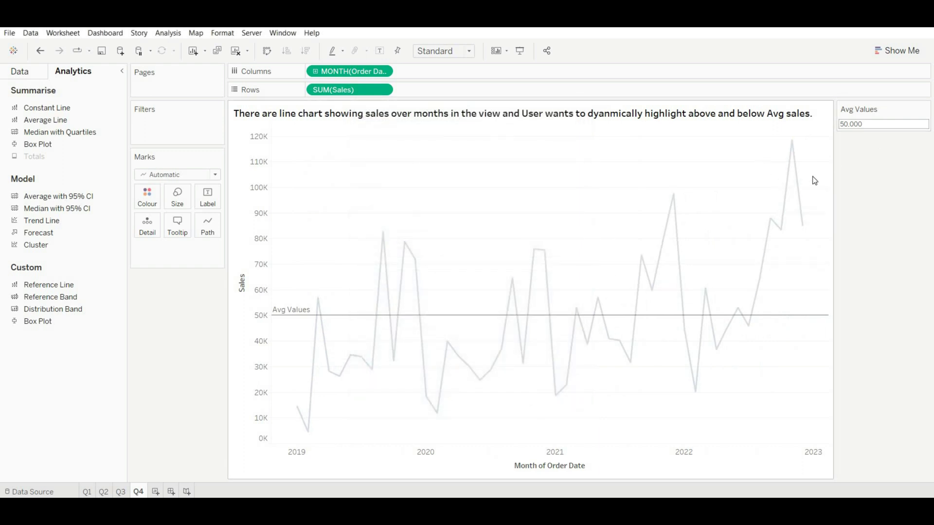
Step: Change the Avg Values parameter control from 50,000 to 40,000
left_click(880, 124)
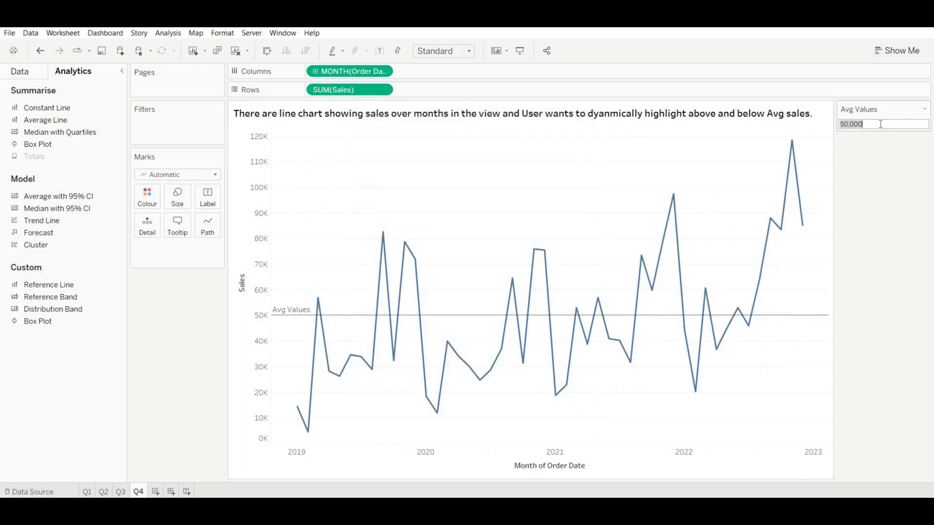
key("BackSpace")
type("2")
key("BackSpace")
type("40,0")
type("00")
key("Return")
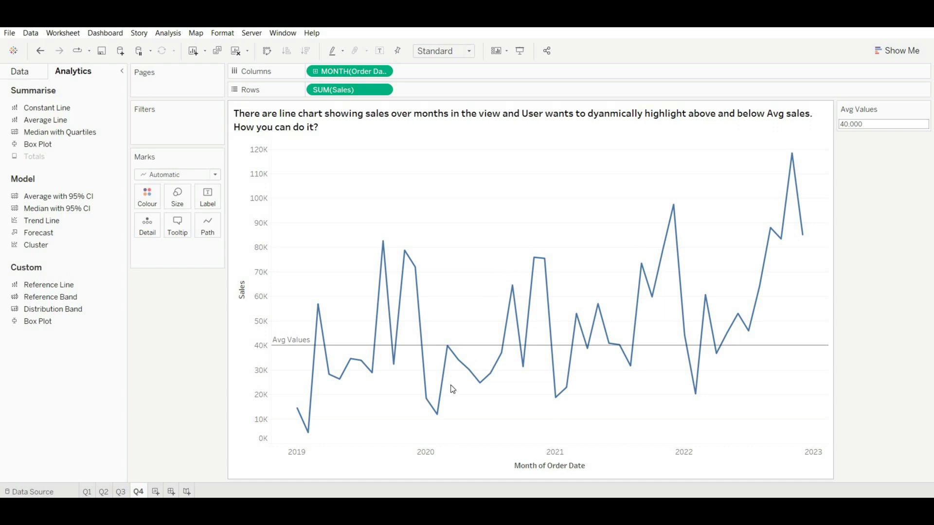
Step: Create a new calculated field named Highlight from the Data pane
left_click(36, 77)
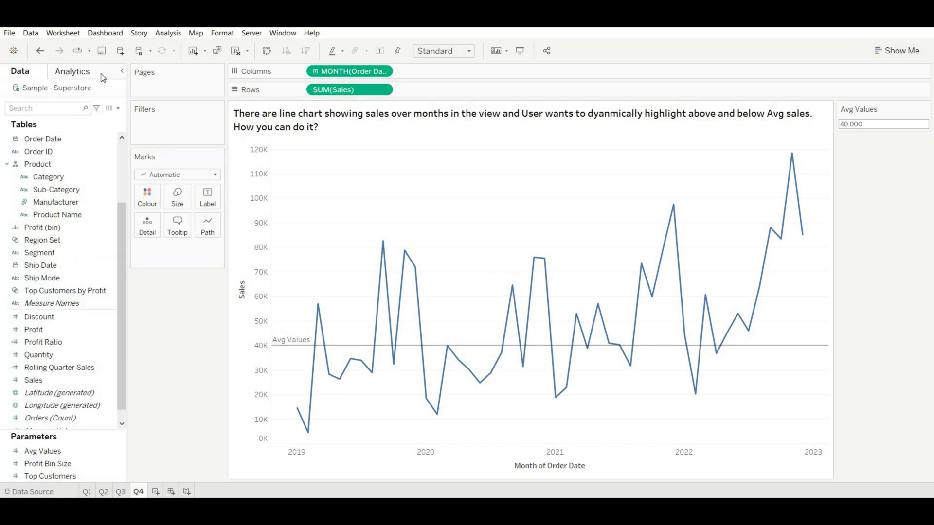
left_click(119, 108)
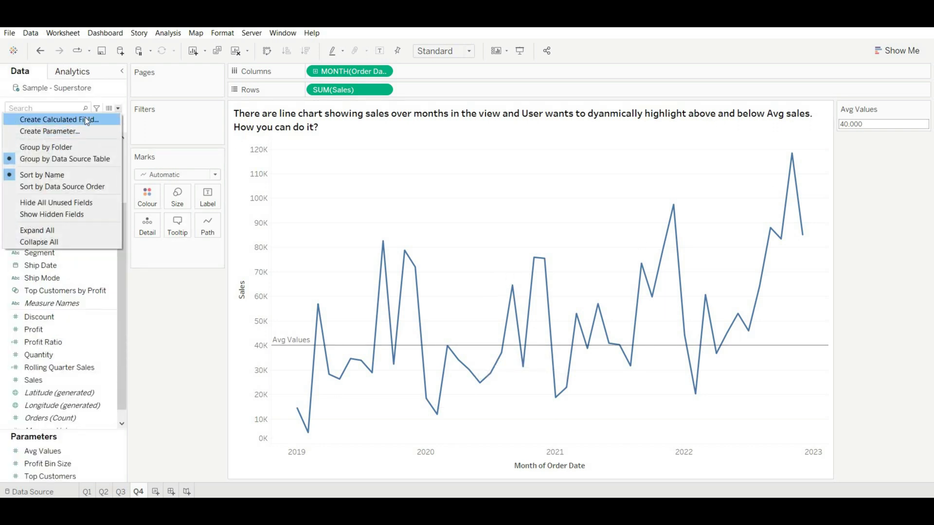
left_click(87, 119)
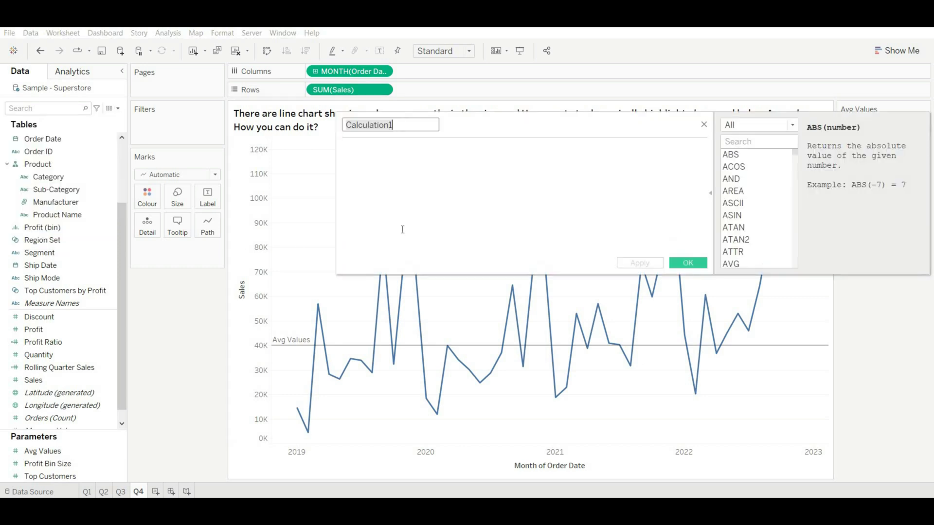
key("BackSpace")
key("BackSpace")
key("BackSpace")
key("BackSpace")
key("BackSpace")
key("BackSpace")
key("BackSpace")
key("BackSpace")
key("BackSpace")
key("BackSpace")
key("BackSpace")
key("BackSpace")
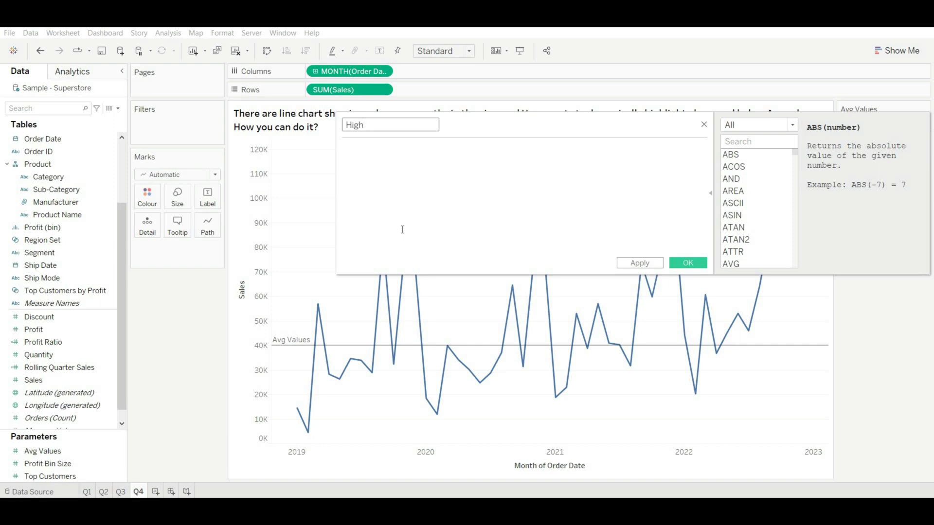
type("Highlight")
Step: Enter IF SUM([Sales]) > [Avg Values] THEN "Above Avg" ELSE "Below Avg" END and save the field
left_click(377, 174)
type("IF sum")
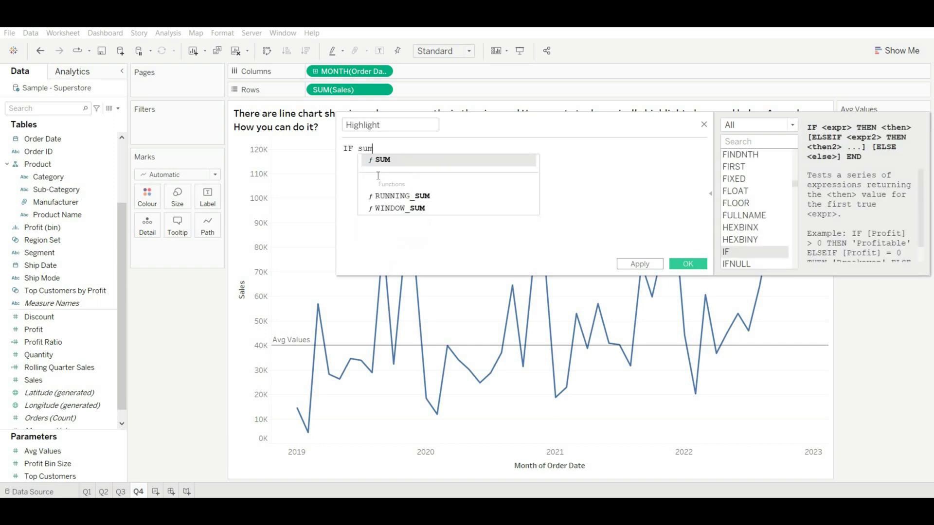
key("Return")
type("sales")
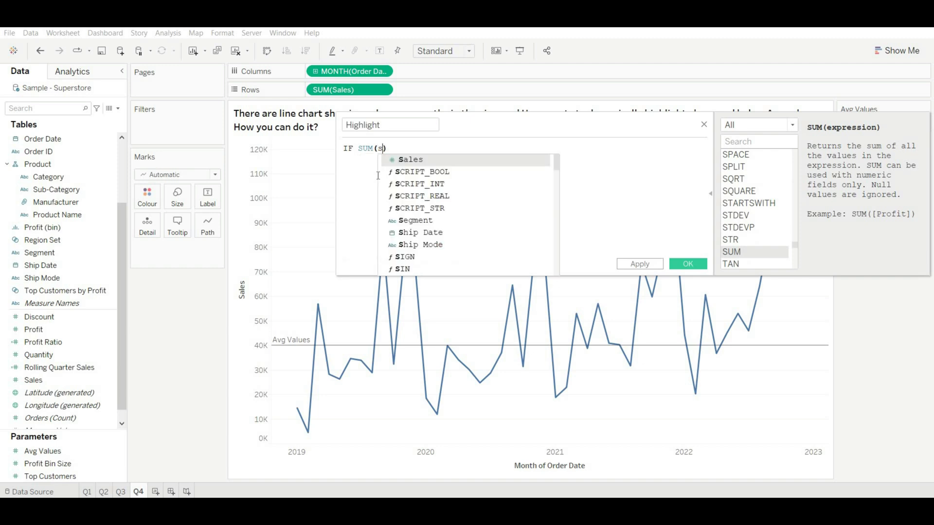
key("Return")
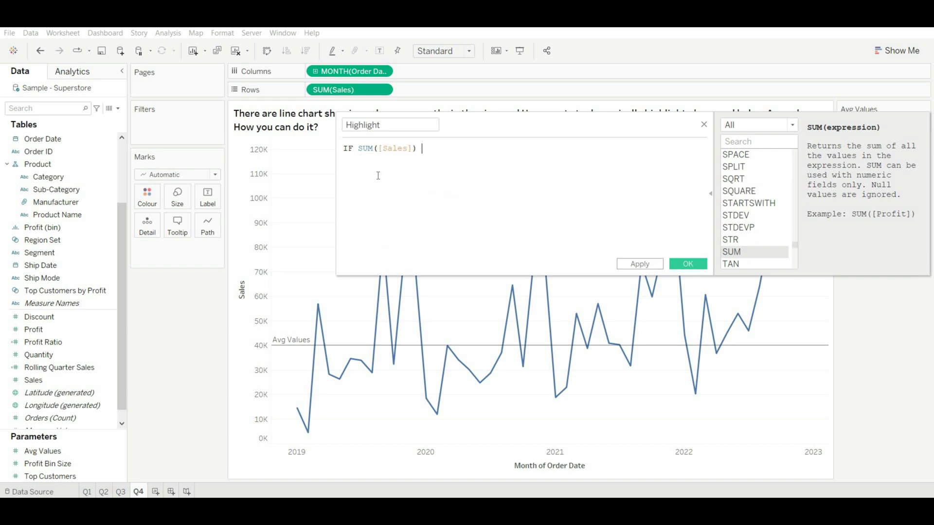
type("> avg")
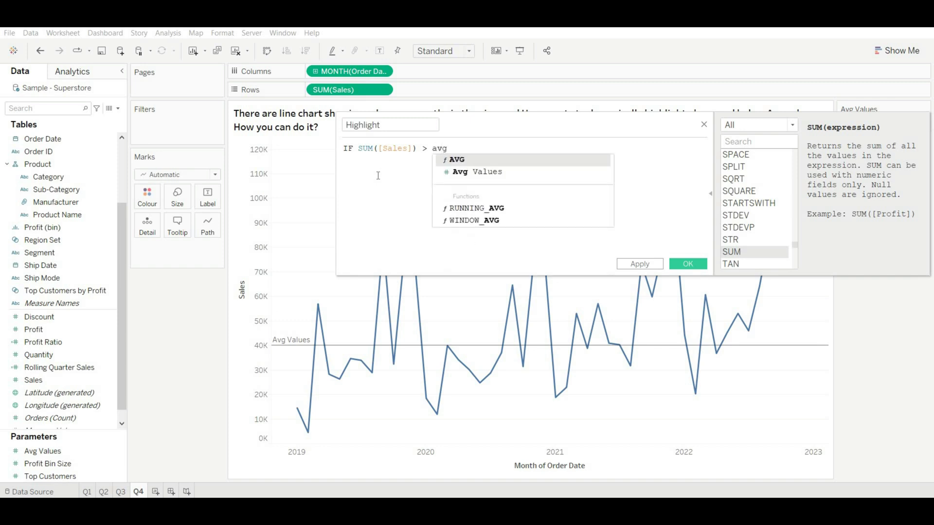
key("Down")
key("Return")
key("Return")
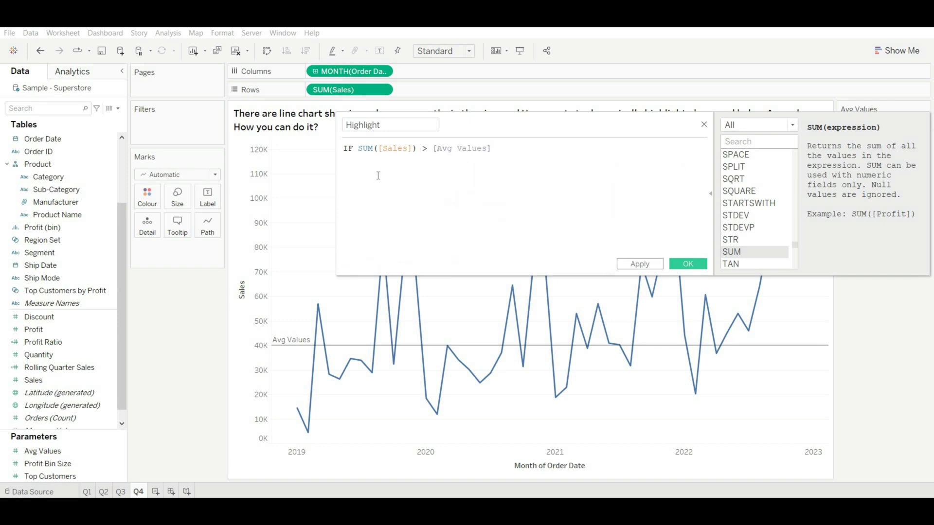
type("THEN")
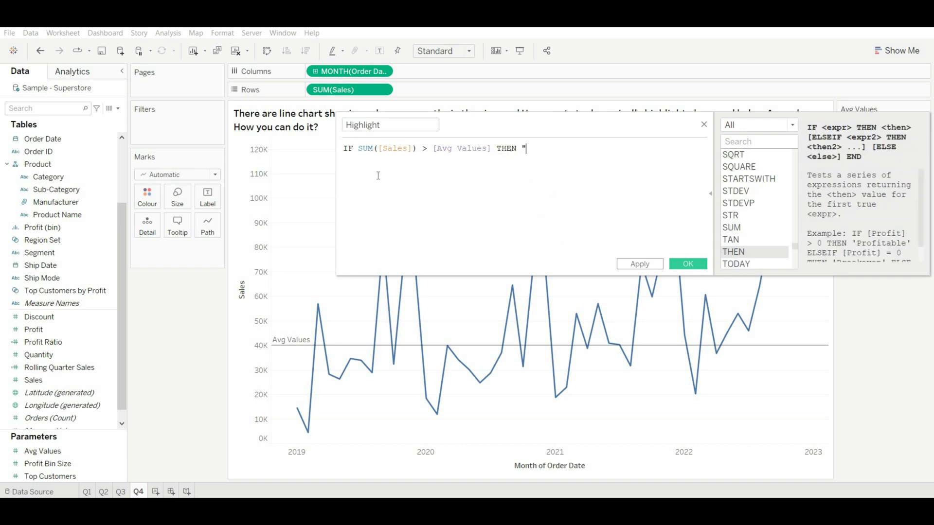
type(" \"Above ")
type("Avg\" ")
type("ELSE")
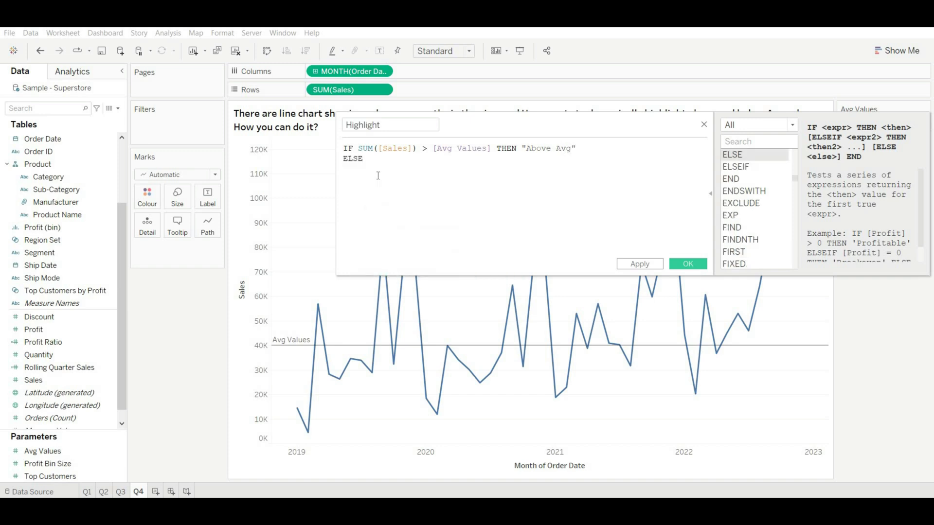
type(" \"Below A")
type("vg\" ")
type("END")
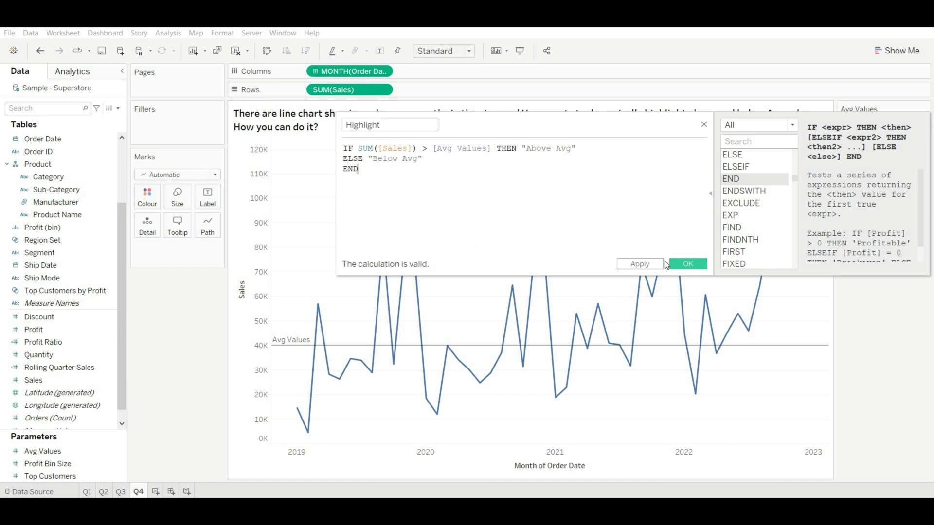
left_click(678, 264)
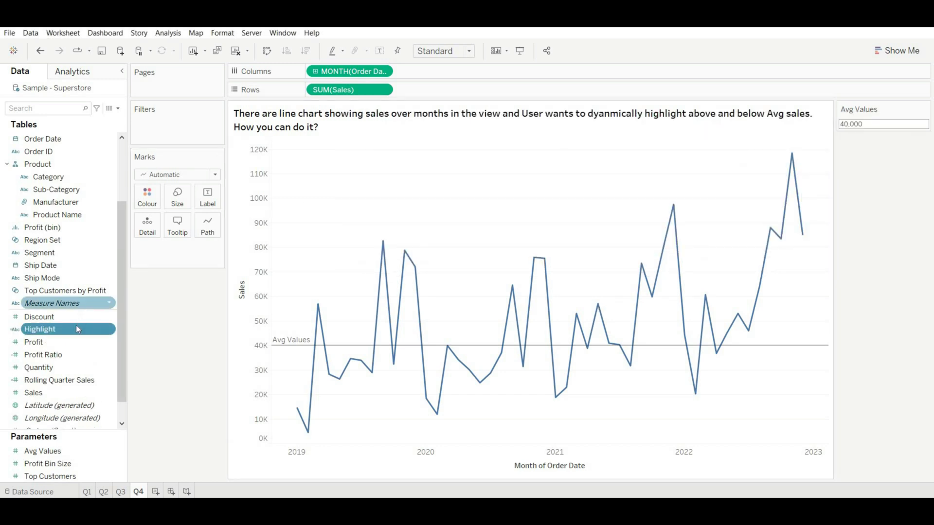
Step: Colour the sales line by Highlight, with Above Avg green and Below Avg red
left_click_drag(56, 330, 147, 198)
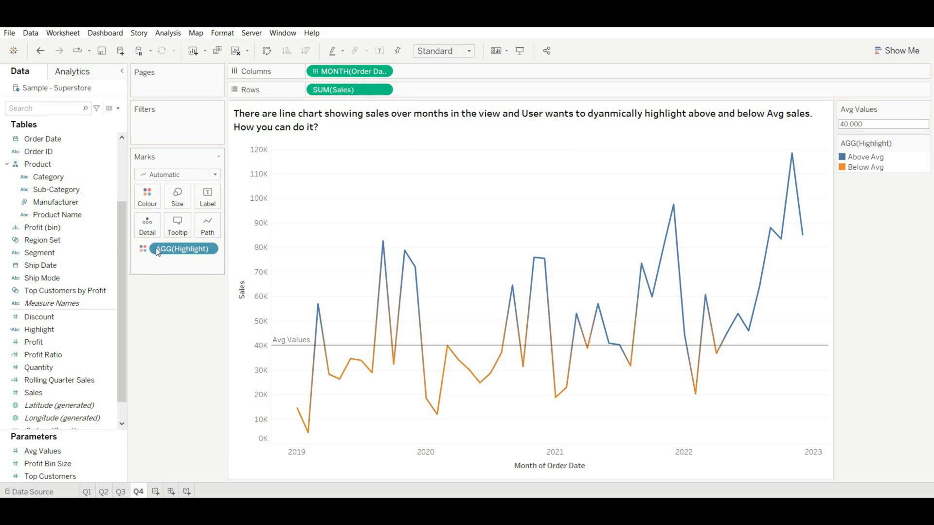
left_click(147, 197)
left_click(180, 233)
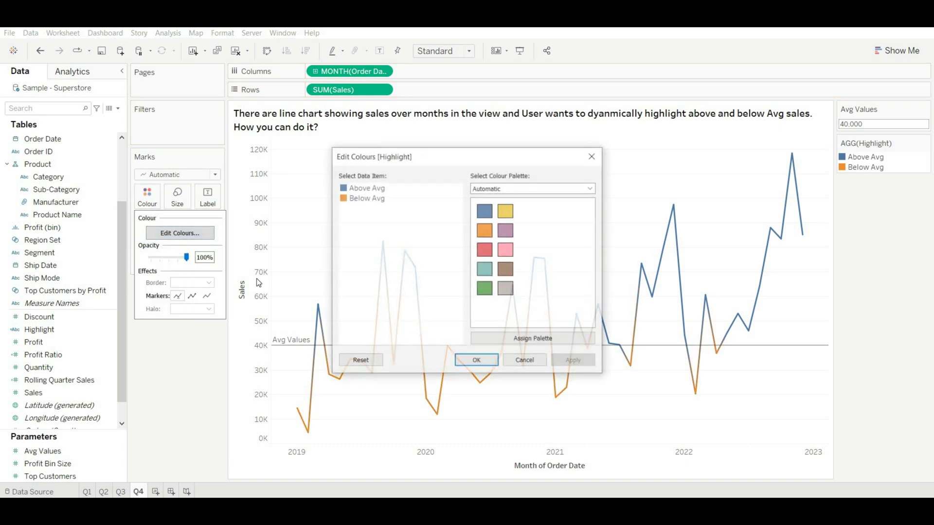
left_click(364, 188)
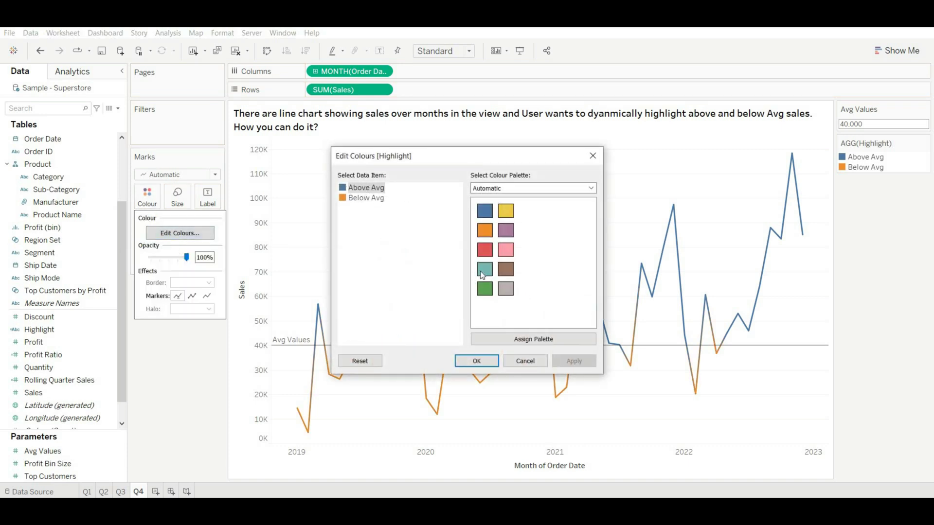
left_click(484, 289)
left_click(363, 200)
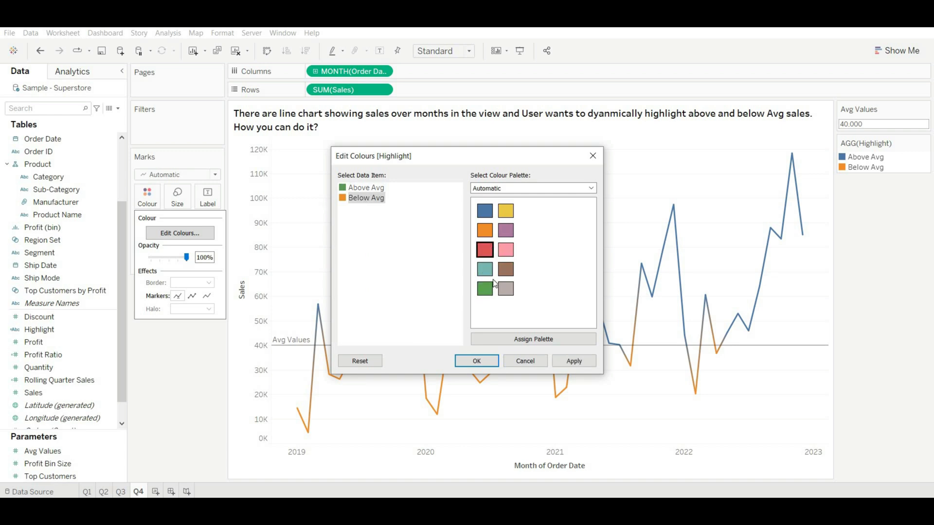
left_click(476, 362)
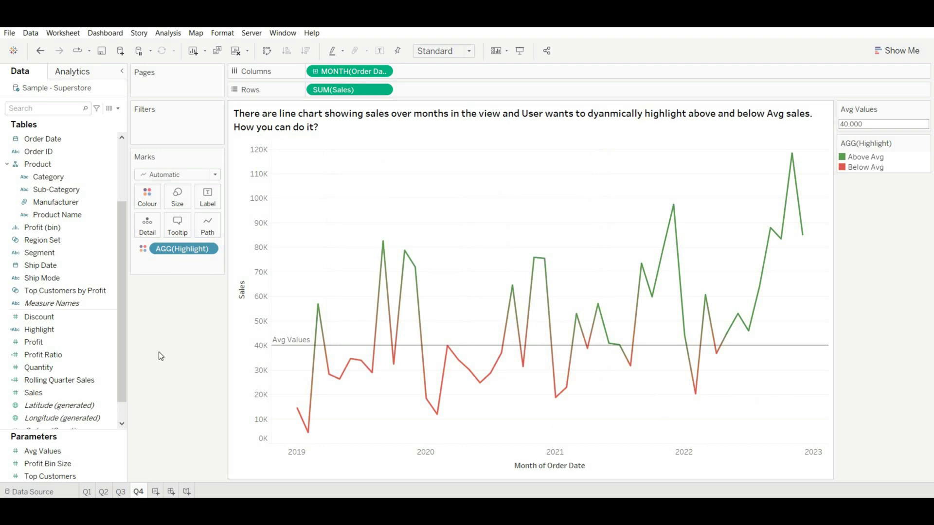
Step: Replace the 40,000 Avg Values amount with 60,000
left_click(925, 143)
triple_click(874, 125)
key("BackSpace")
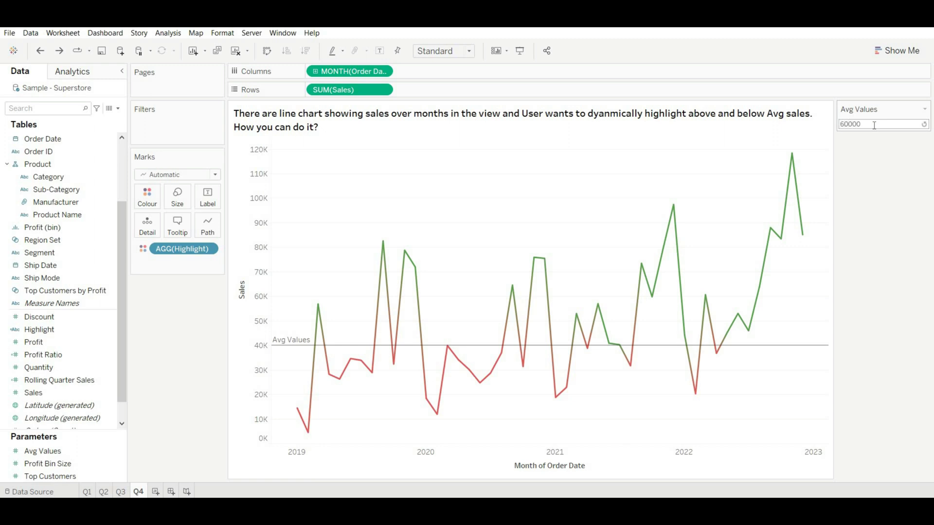
key("Return")
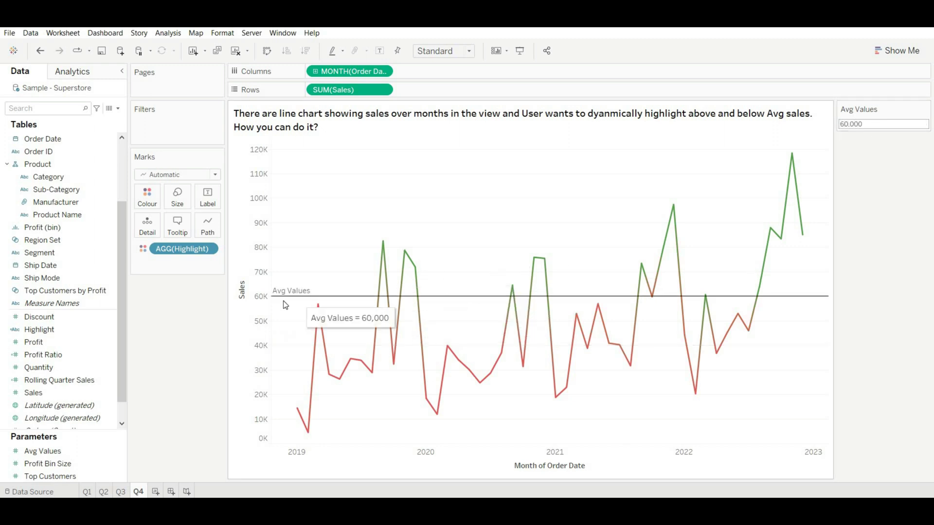